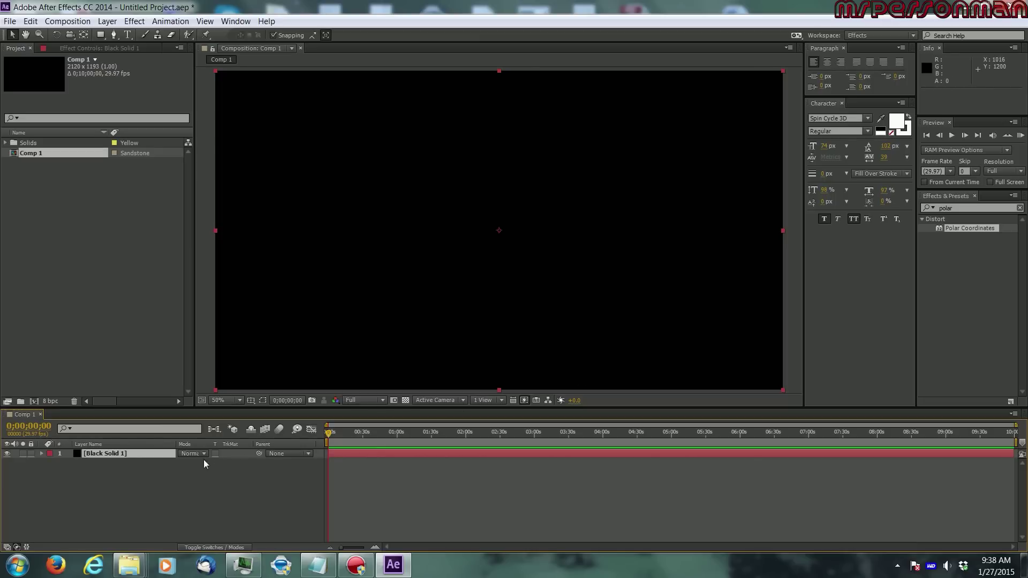
# Create a new solid layer named 'audio' in Comp 1.
pyautogui.rightClick(122, 462)
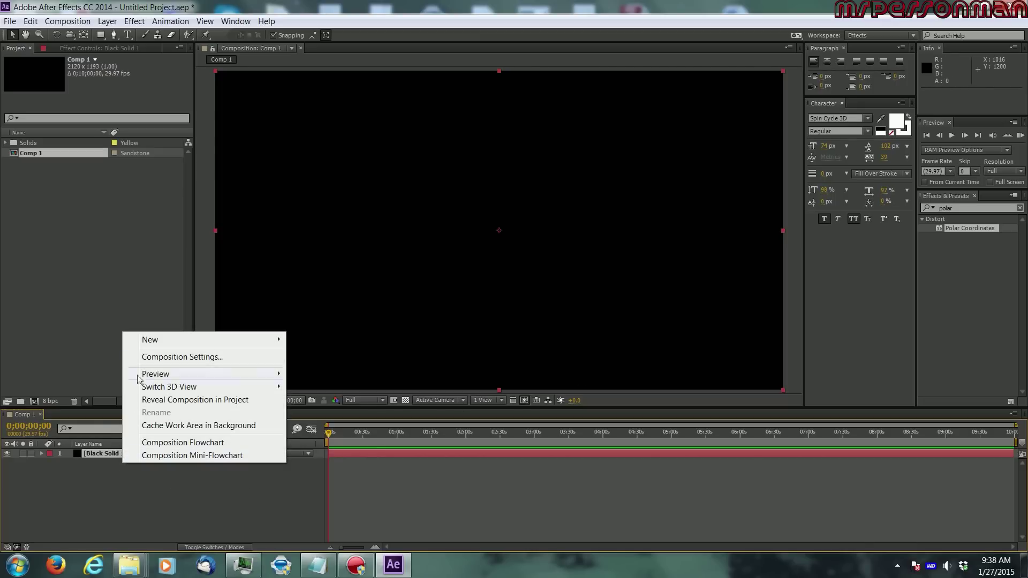
pyautogui.moveTo(147, 340)
pyautogui.click(351, 368)
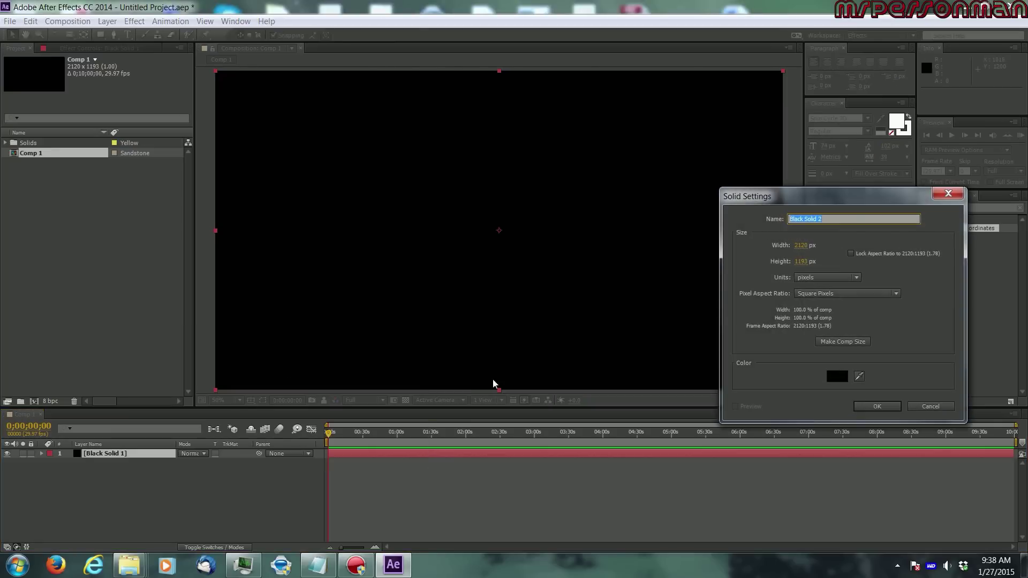
pyautogui.write('audio')
pyautogui.click(891, 408)
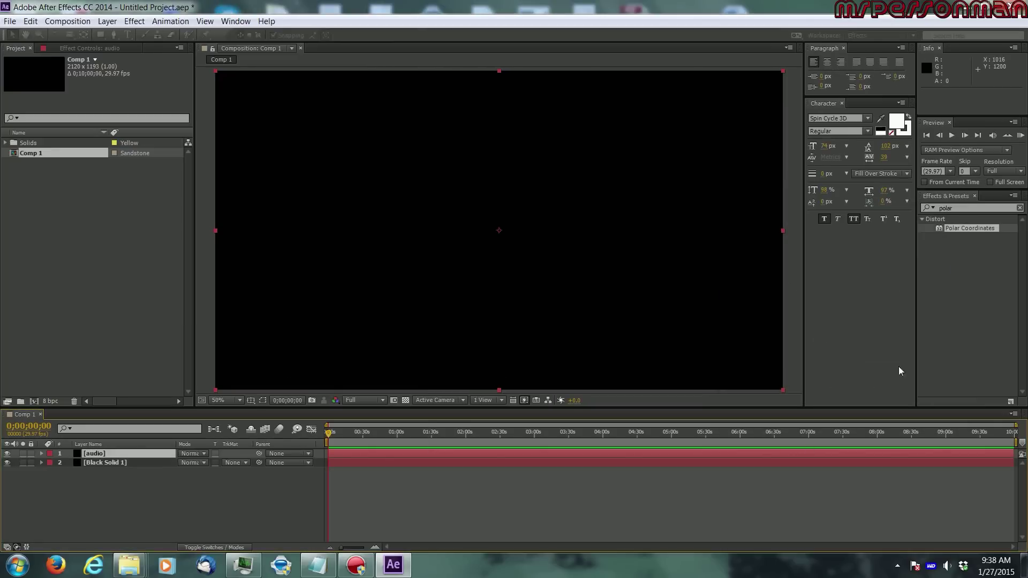
# Apply Audio Spectrum to the audio solid, then search the effects for 'polar'.
pyautogui.click(959, 209)
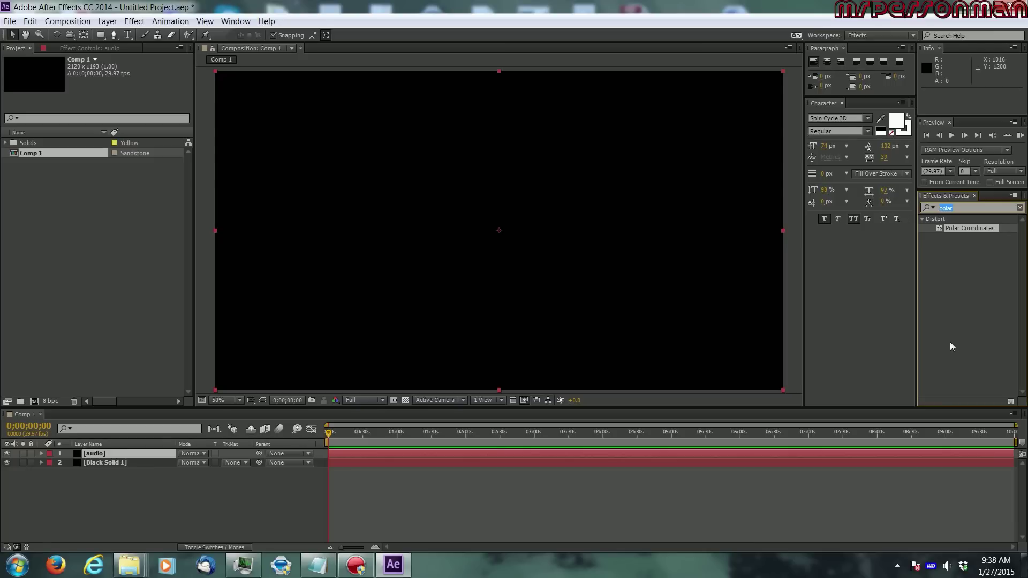
pyautogui.write('spec')
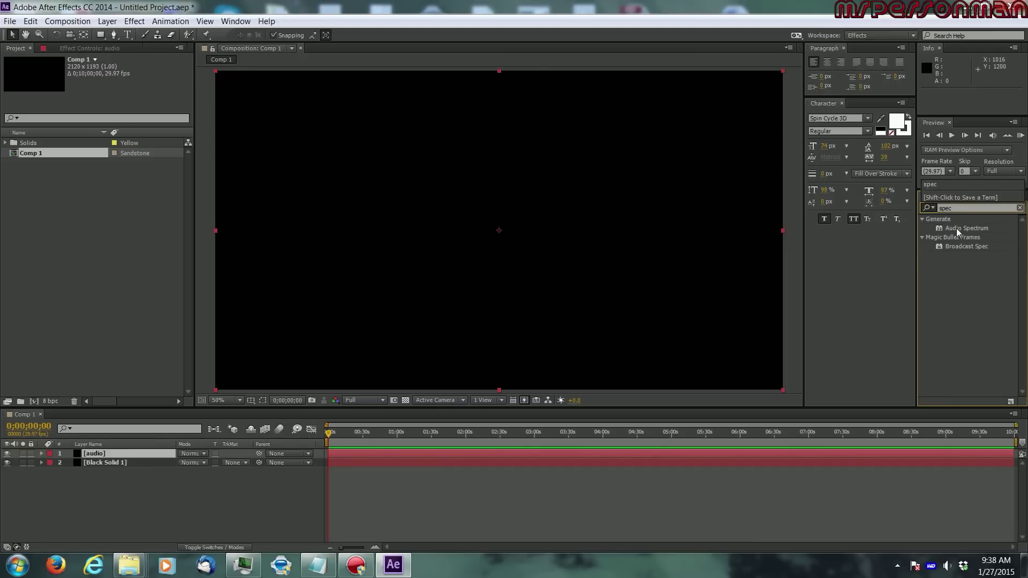
pyautogui.moveTo(956, 229); pyautogui.dragTo(609, 376)
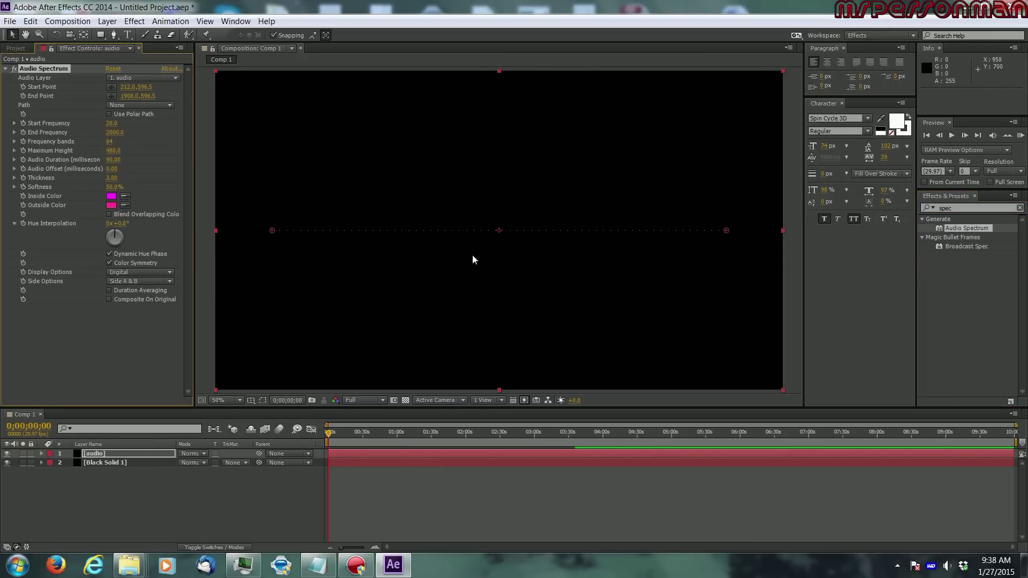
pyautogui.click(980, 207)
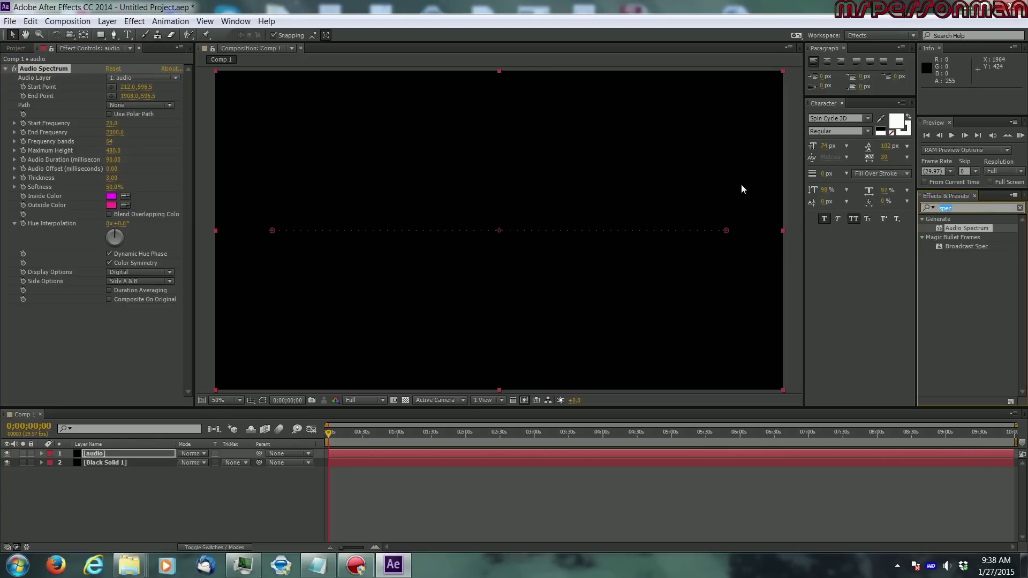
pyautogui.write('polar')
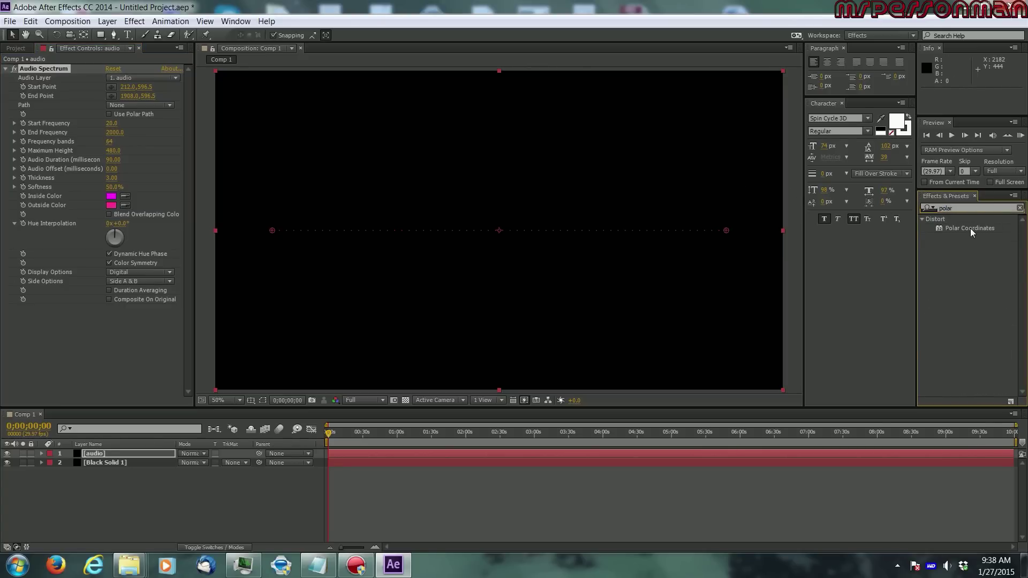
# Apply Polar Coordinates to the audio layer with Rect to Polar and 100% interpolation.
pyautogui.moveTo(970, 228); pyautogui.dragTo(540, 272)
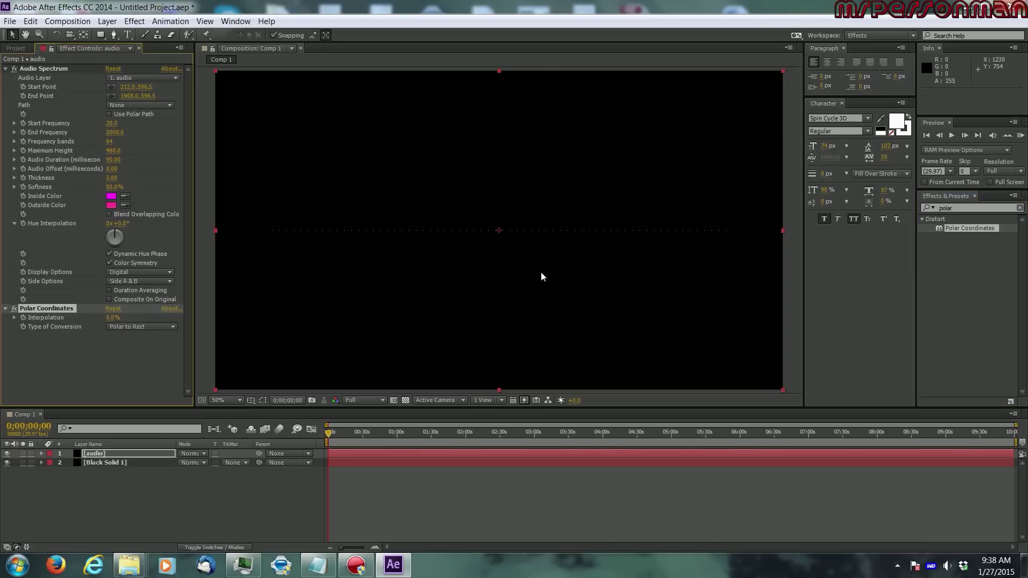
pyautogui.click(111, 327)
pyautogui.click(126, 338)
pyautogui.click(113, 317)
pyautogui.write('100')
pyautogui.click(110, 370)
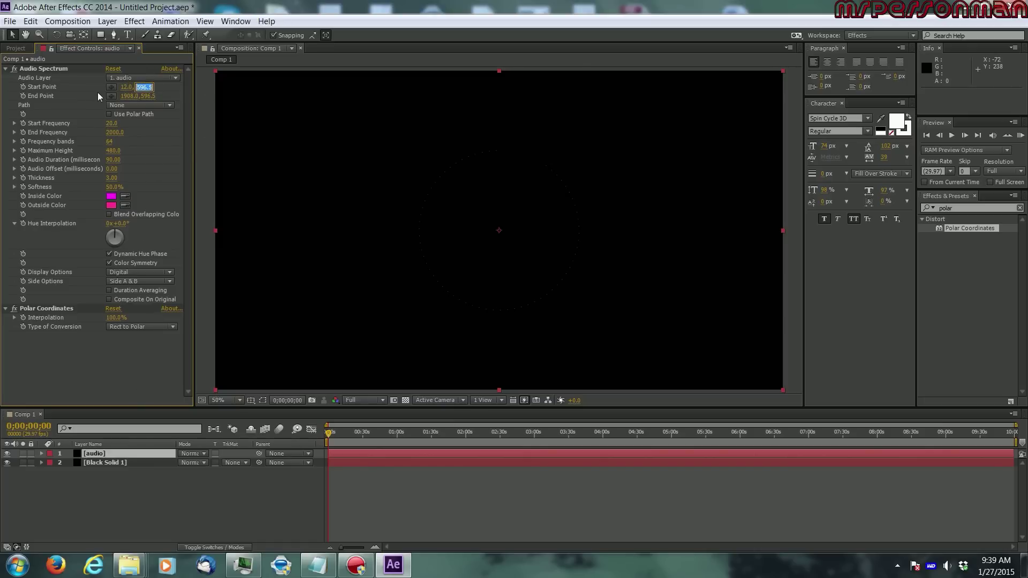
# Set the Polar Coordinates Start Point to 12,720 and End Point to 2100,720.
pyautogui.write('720')
pyautogui.click(127, 97)
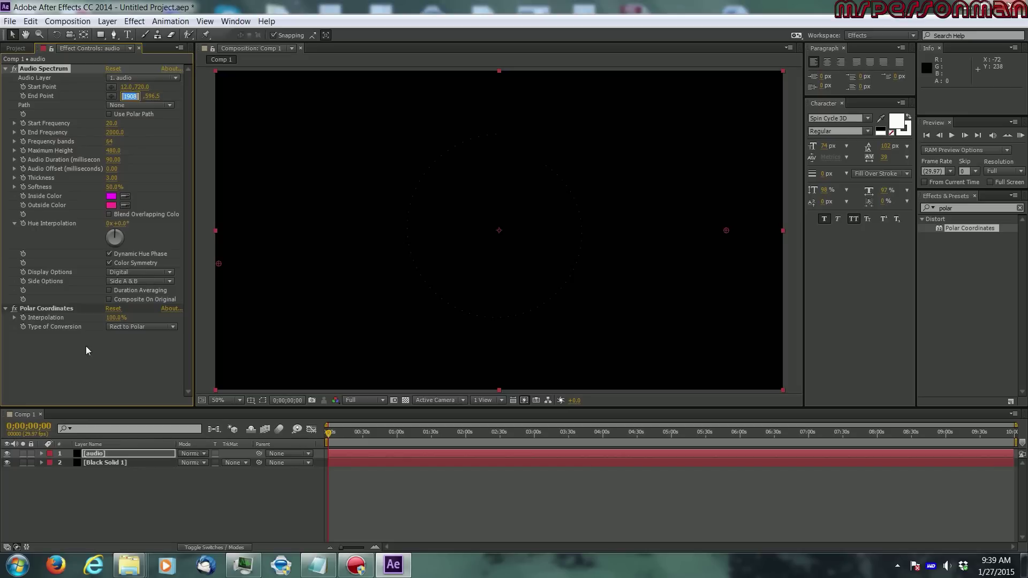
pyautogui.write('2100')
pyautogui.press('Return')
pyautogui.click(145, 96)
pyautogui.write('72')
pyautogui.press('Return')
# Set Audio Spectrum Frequency bands to 1000, checking the ring at 100% zoom.
pyautogui.click(112, 141)
pyautogui.write('100')
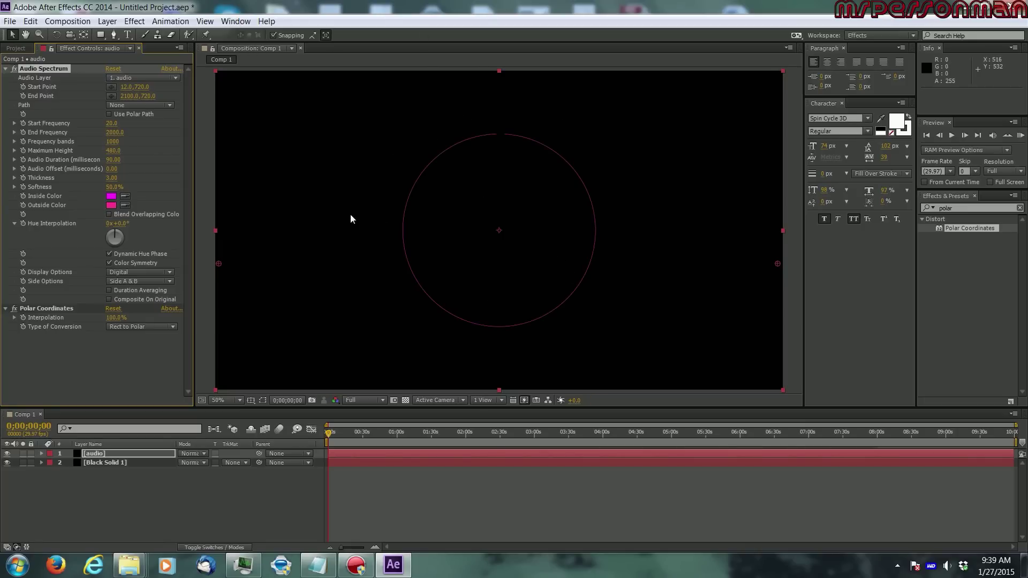
pyautogui.press('.')
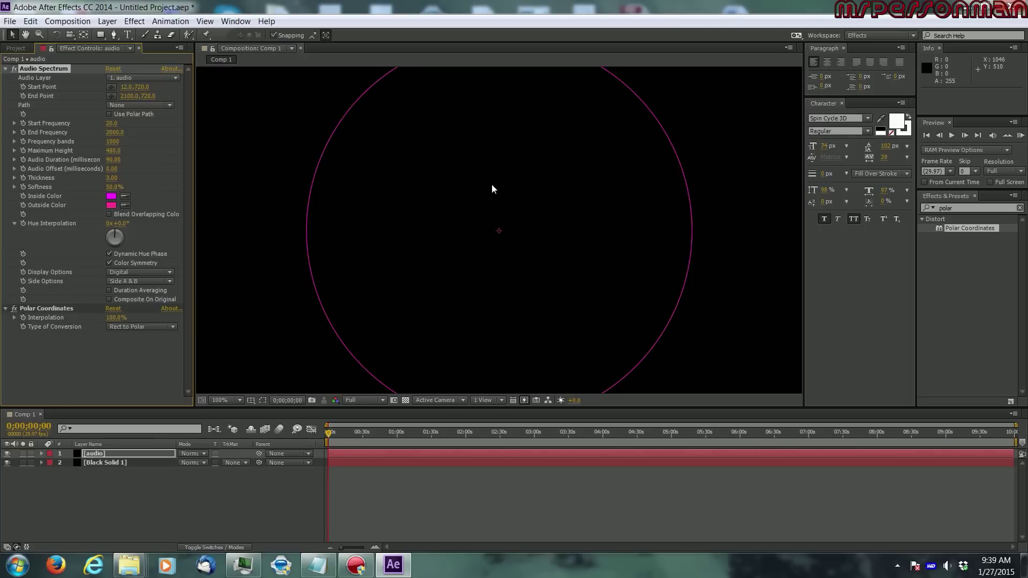
pyautogui.press(',')
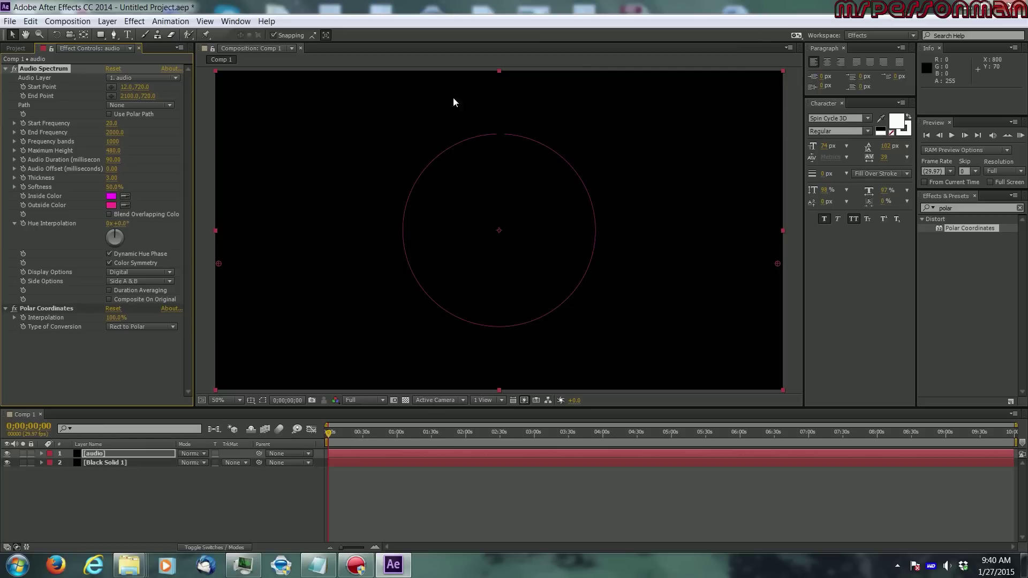
# Make the spectrum colour white and set frequencies from 1 to 250.
pyautogui.click(112, 197)
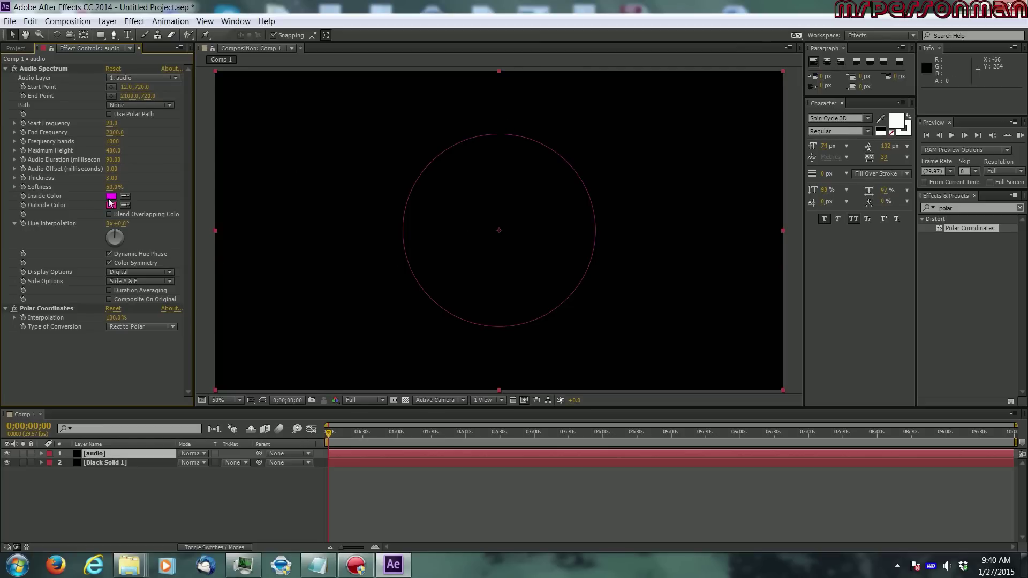
pyautogui.moveTo(388, 410); pyautogui.dragTo(203, 343)
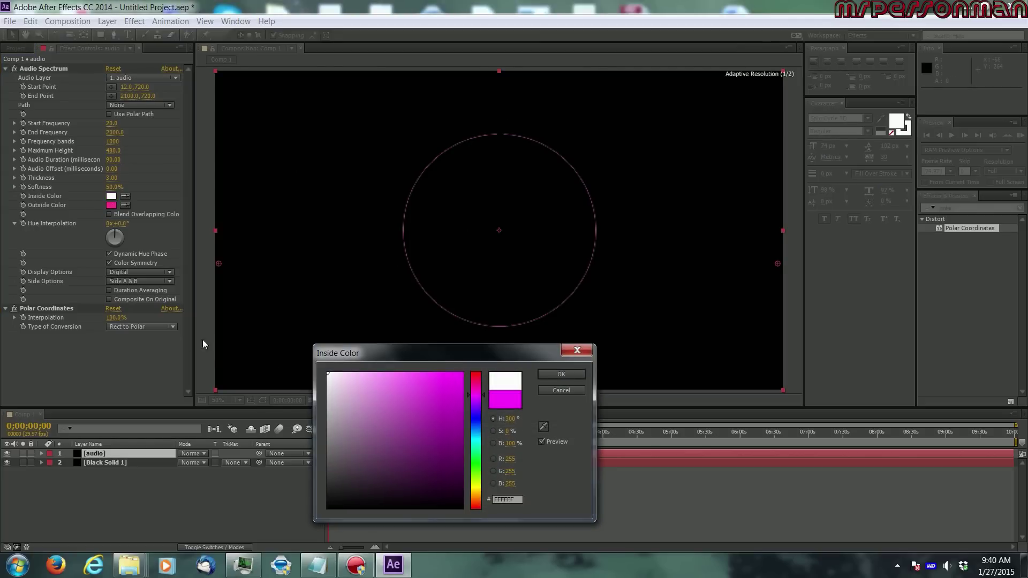
pyautogui.click(551, 375)
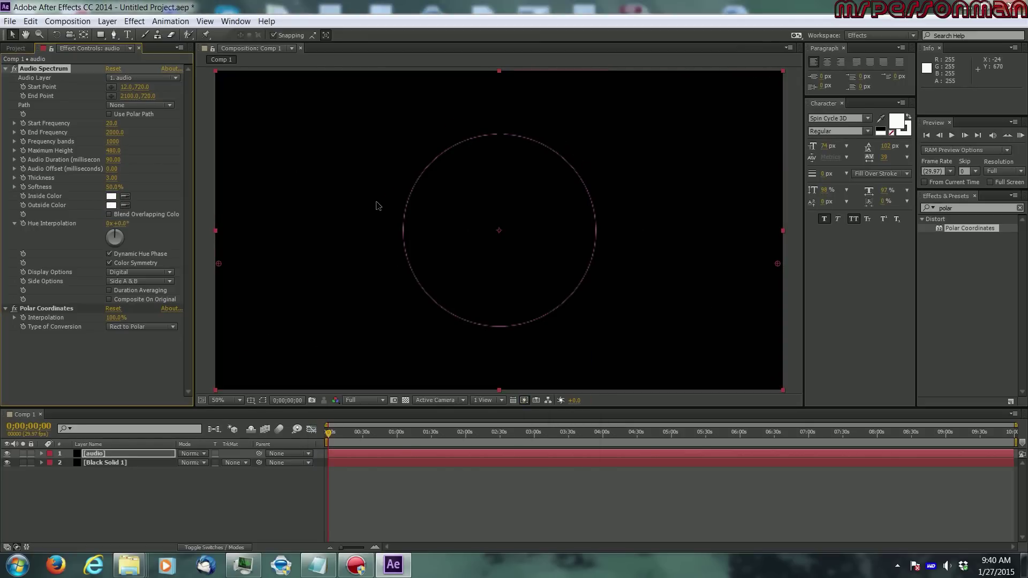
pyautogui.click(111, 123)
pyautogui.write('1')
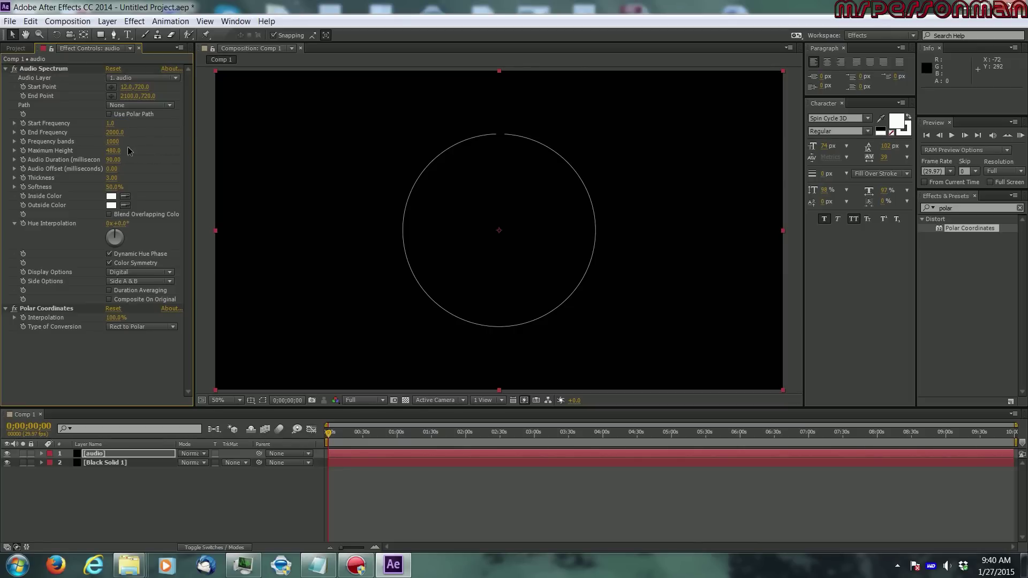
pyautogui.press('Tab')
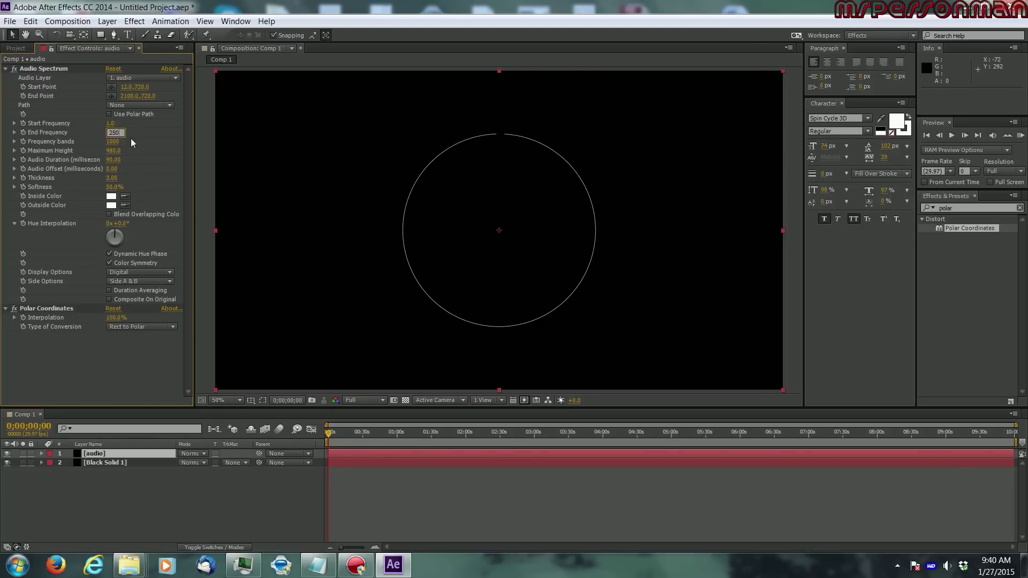
pyautogui.press('Return')
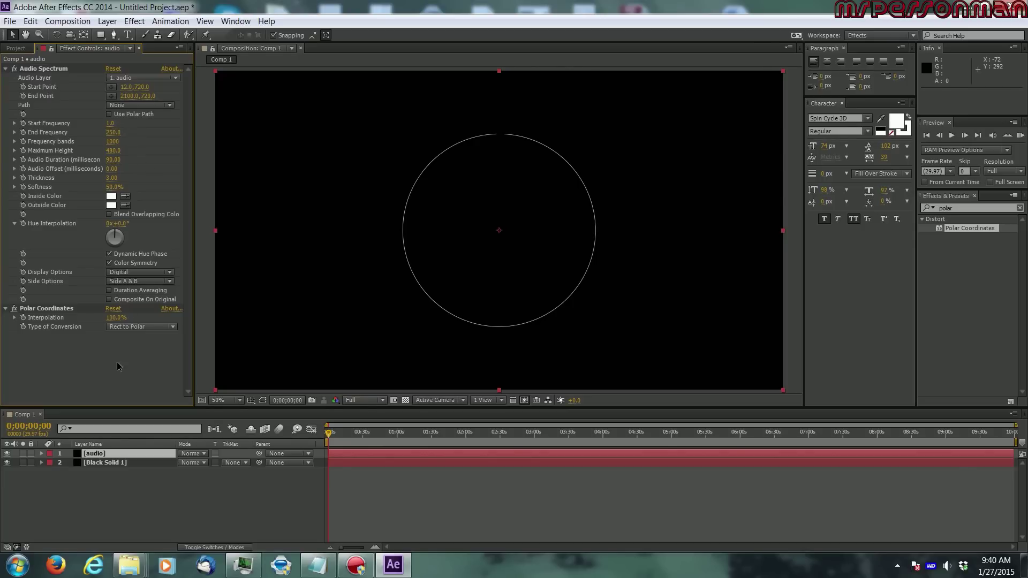
# Set Maximum Height to 300 and Audio Duration to 150.
pyautogui.click(114, 151)
pyautogui.write('300')
pyautogui.press('Tab')
pyautogui.write('150')
pyautogui.press('Return')
# Set Softness to 100% and Side Options to Side B.
pyautogui.moveTo(113, 186); pyautogui.dragTo(160, 186)
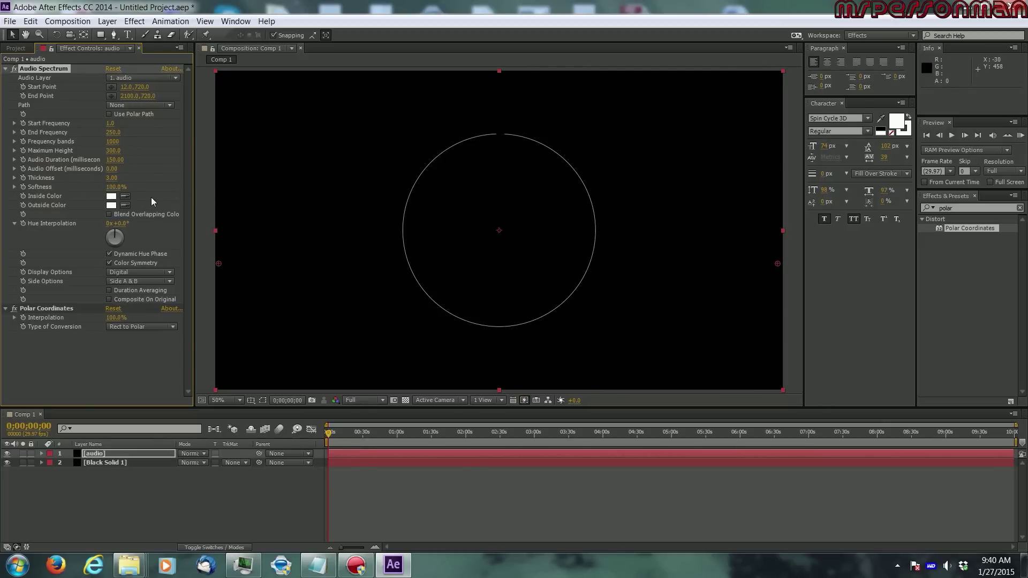
pyautogui.moveTo(116, 187); pyautogui.dragTo(64, 188)
pyautogui.moveTo(114, 187); pyautogui.dragTo(464, 209)
pyautogui.click(124, 281)
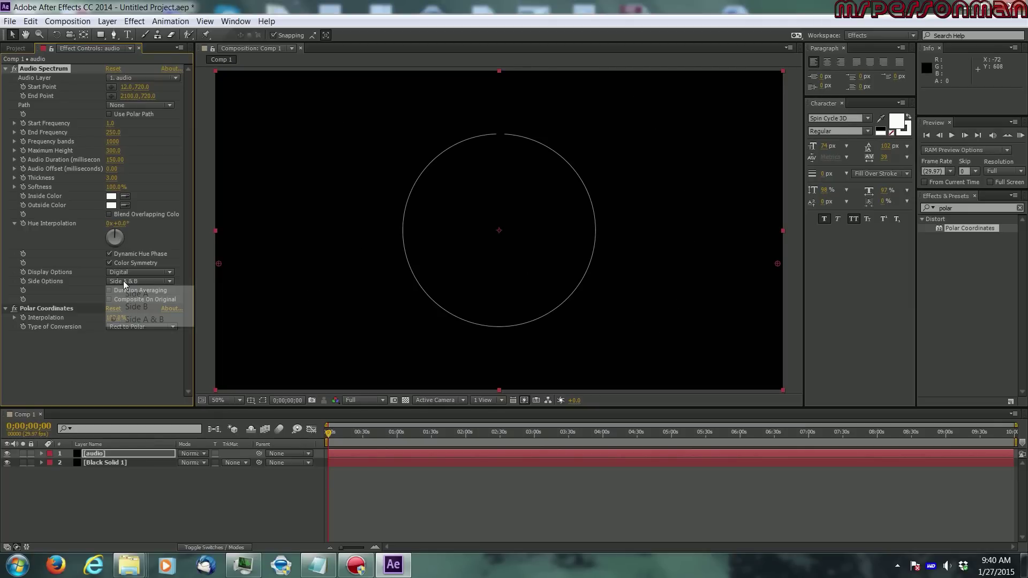
pyautogui.click(135, 304)
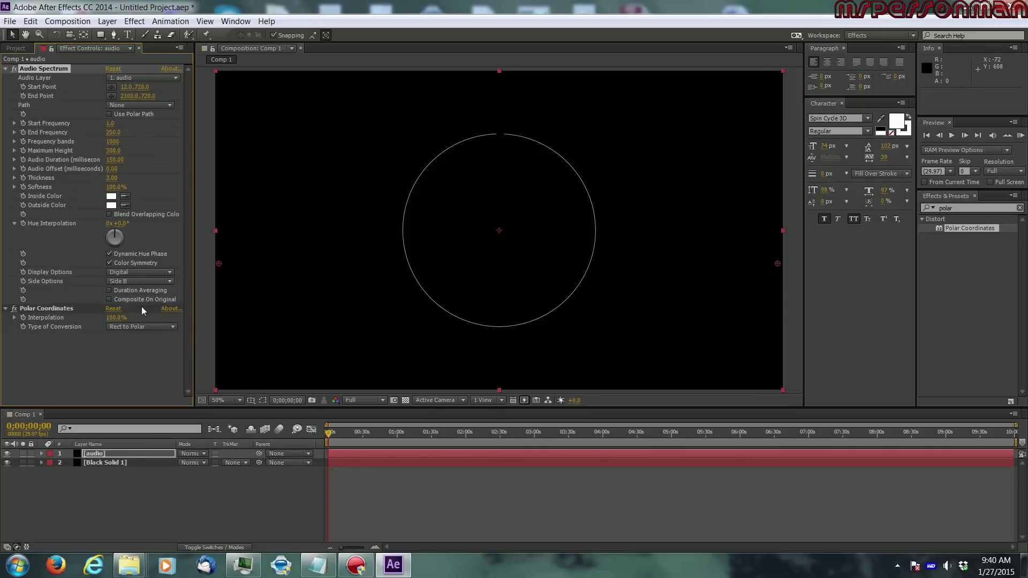
pyautogui.click(13, 48)
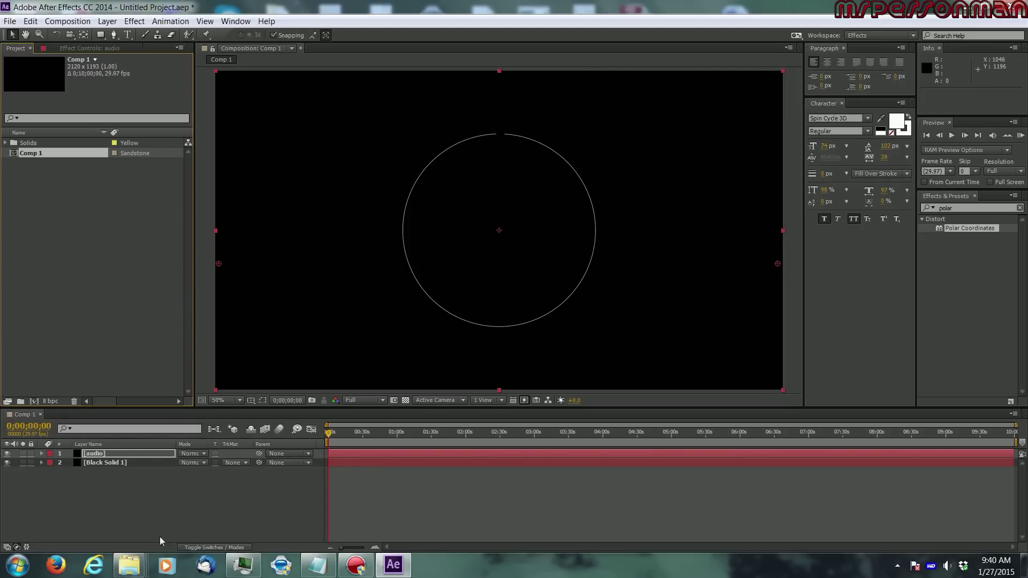
# Import Itro & Tobu - Cloud 9.mp3 from Music > New muusic snowshoe into the project.
pyautogui.moveTo(128, 565)
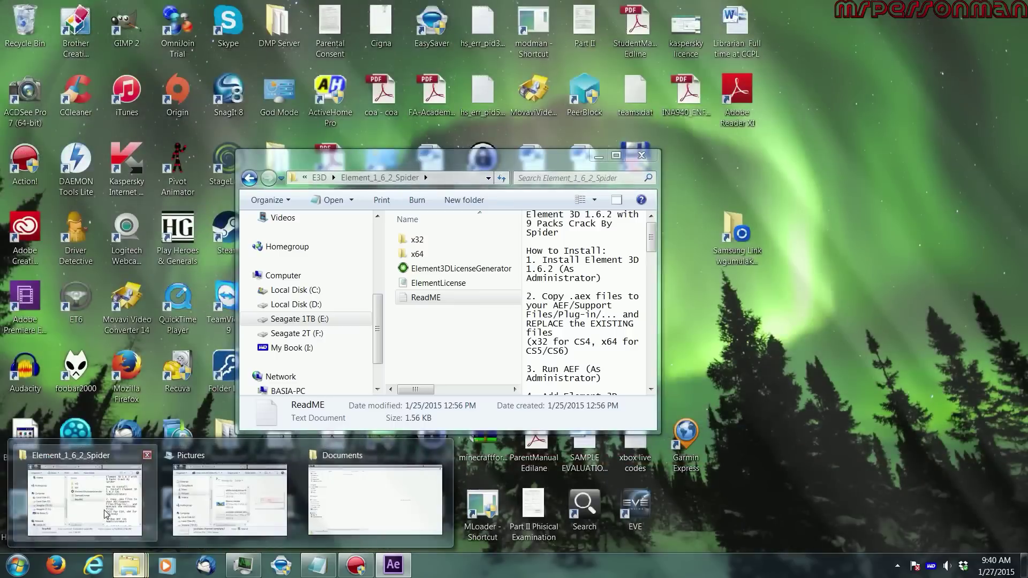
pyautogui.click(106, 514)
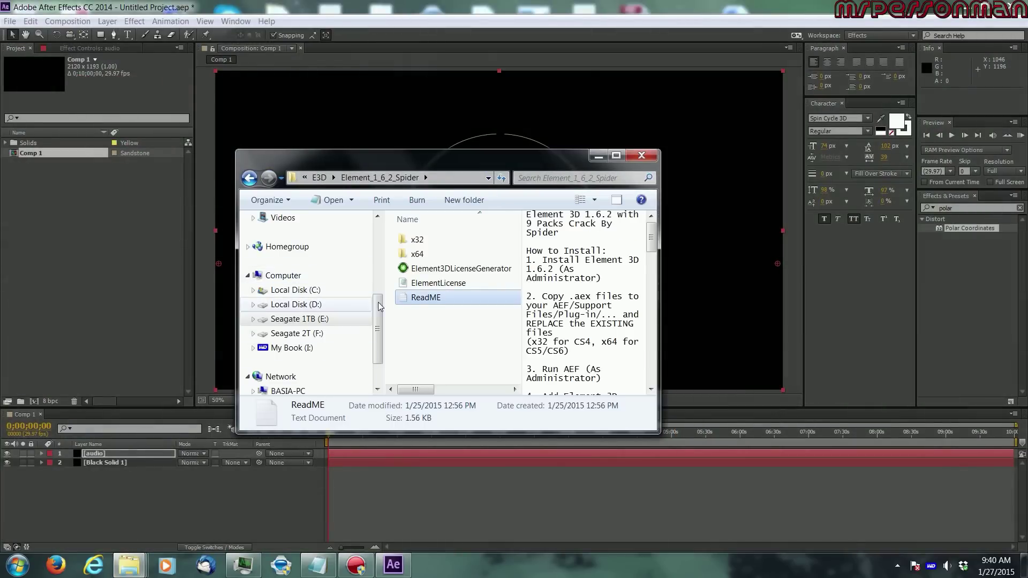
pyautogui.scroll(4, 378, 302)
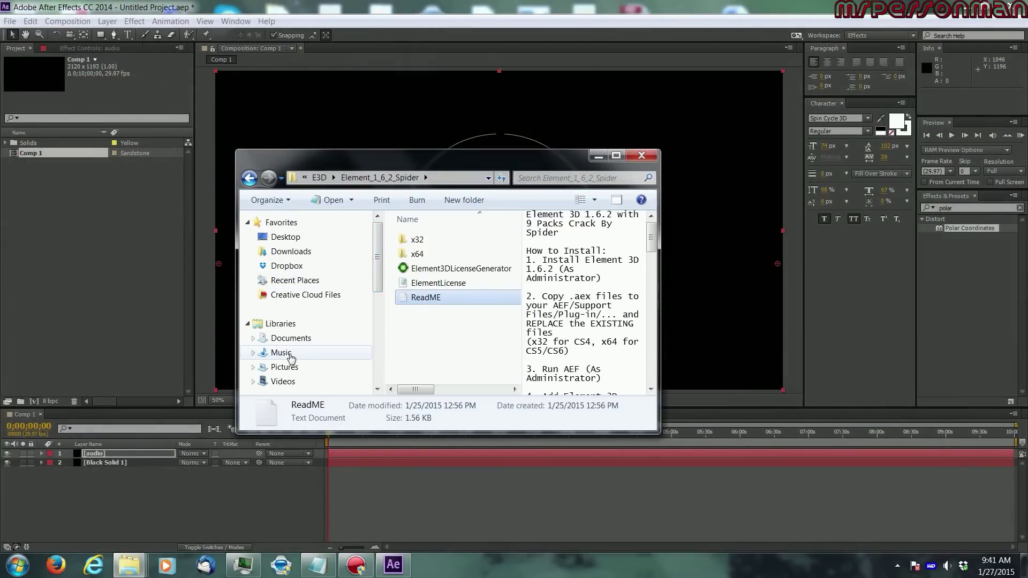
pyautogui.click(284, 353)
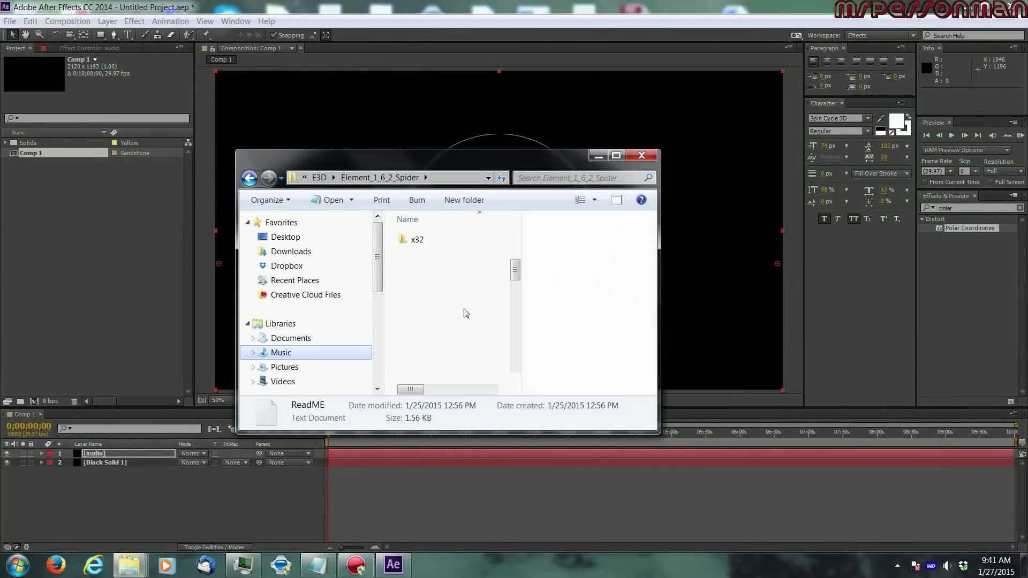
pyautogui.moveTo(515, 270); pyautogui.dragTo(518, 306)
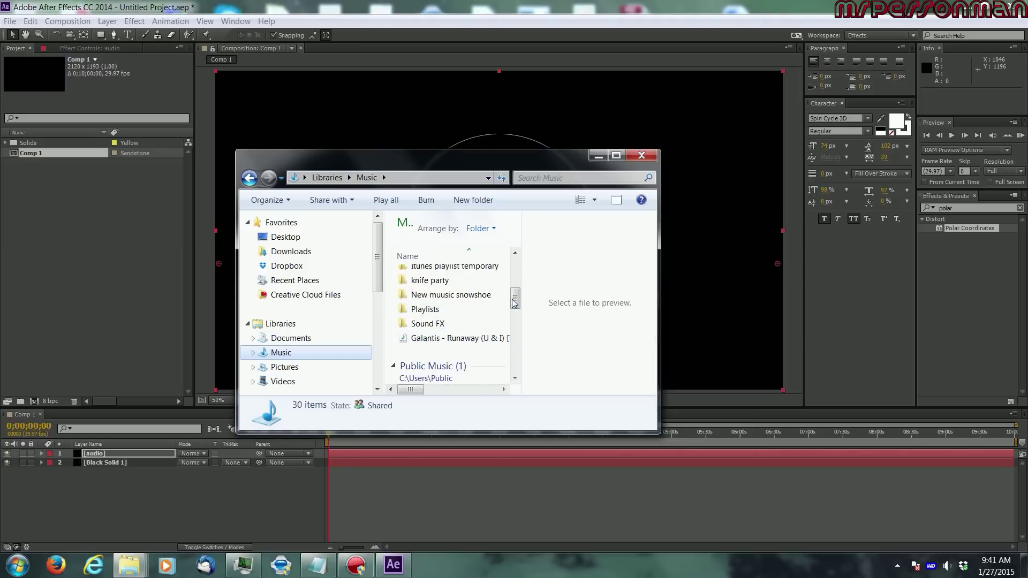
pyautogui.moveTo(516, 299); pyautogui.dragTo(515, 286)
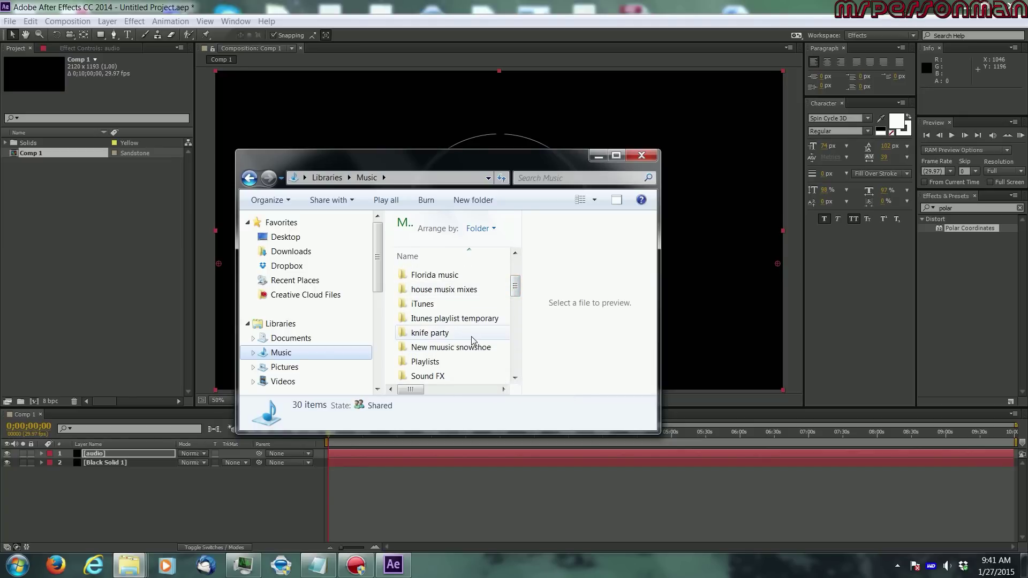
pyautogui.doubleClick(455, 348)
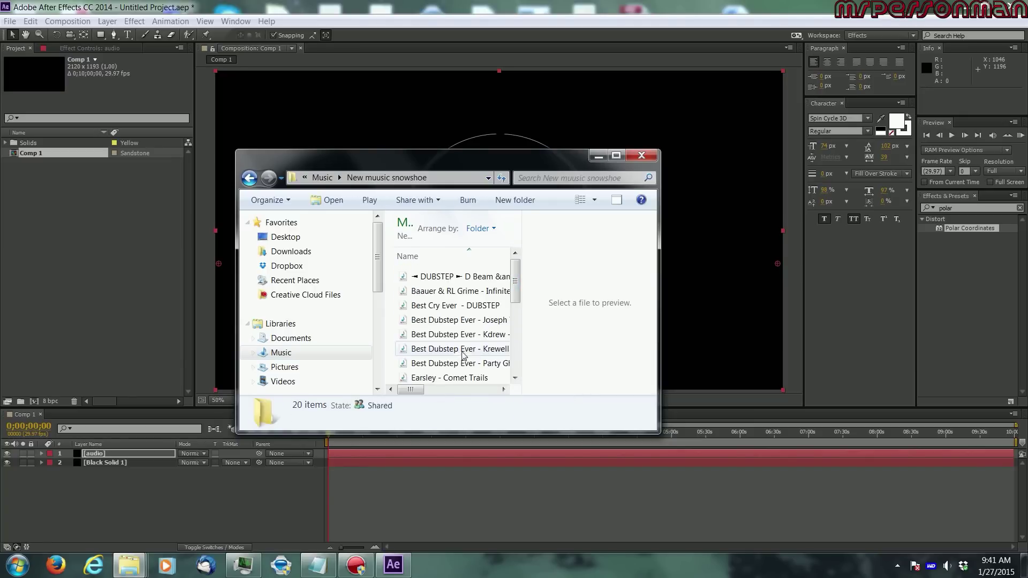
pyautogui.moveTo(516, 290); pyautogui.dragTo(516, 324)
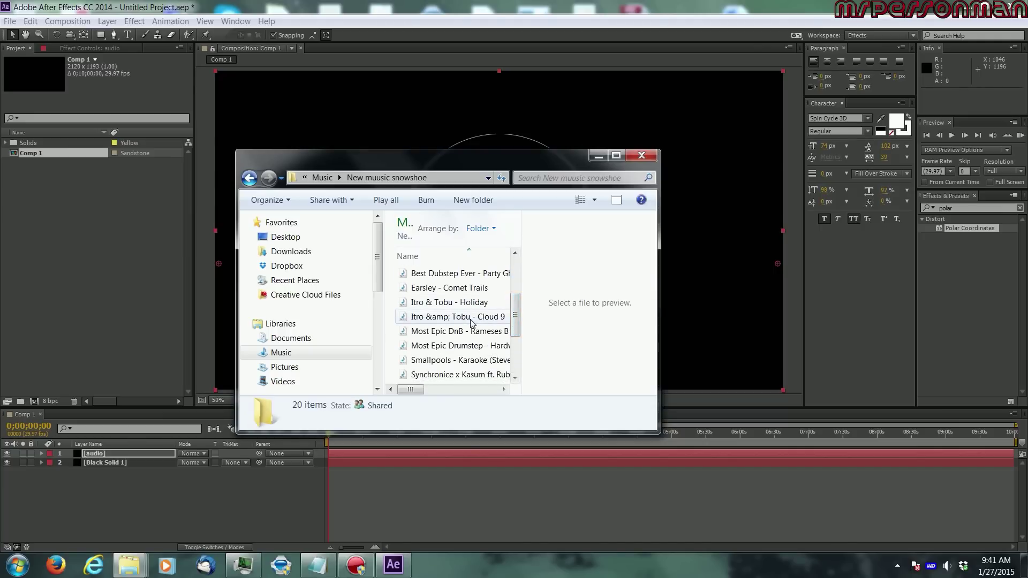
pyautogui.click(456, 318)
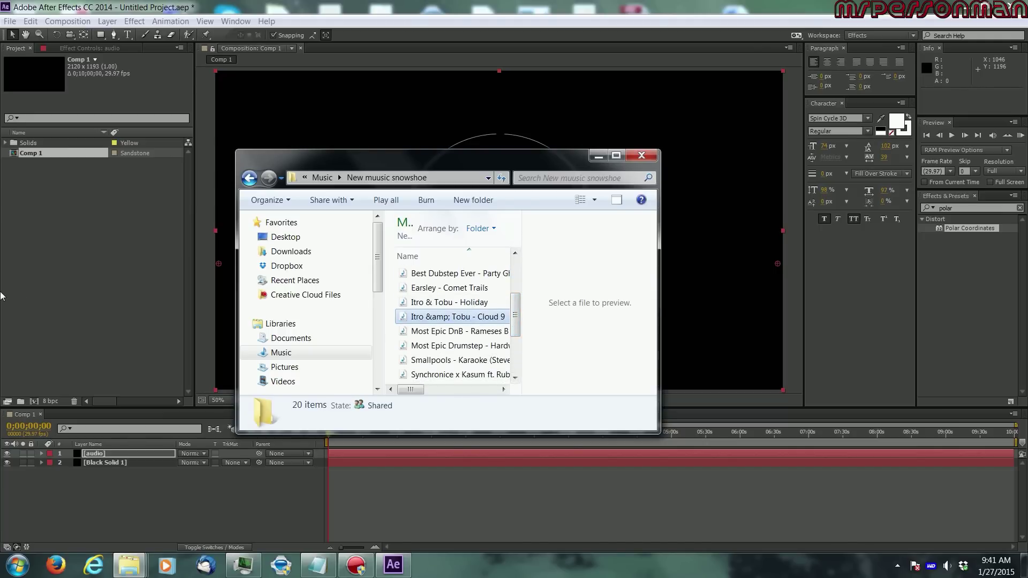
pyautogui.moveTo(2, 296); pyautogui.dragTo(72, 280)
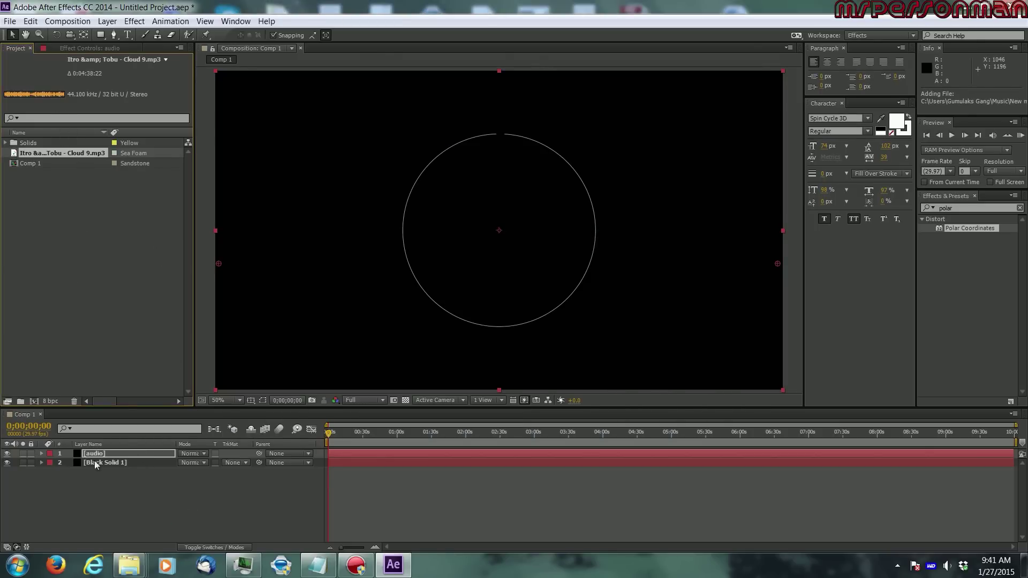
# Change the audio layer's Audio Spectrum Thickness from 3.00 to 3.50.
pyautogui.click(81, 48)
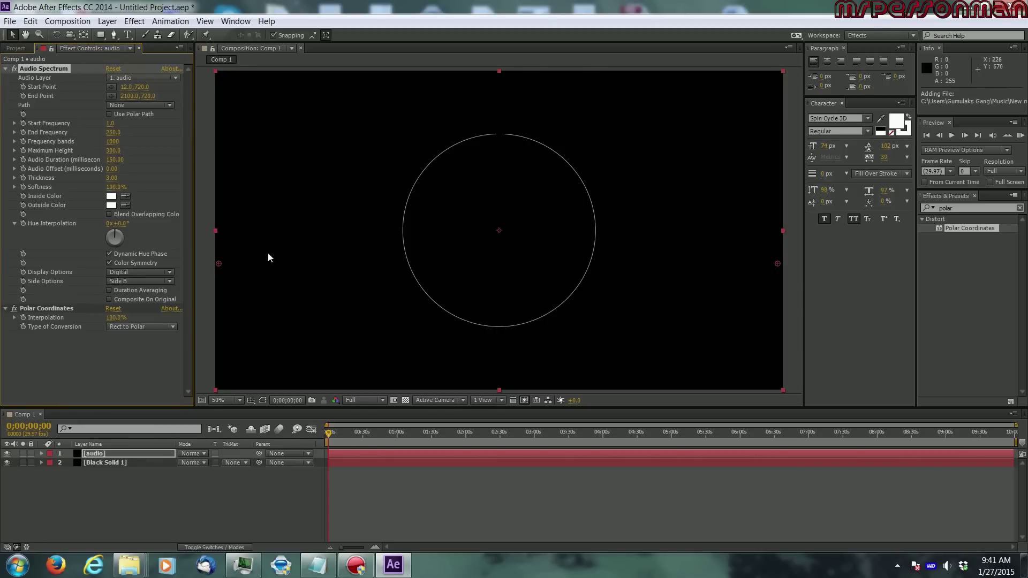
pyautogui.click(112, 178)
pyautogui.write('356')
pyautogui.press('BackSpace')
pyautogui.press('BackSpace')
pyautogui.write('/50')
pyautogui.press('Return')
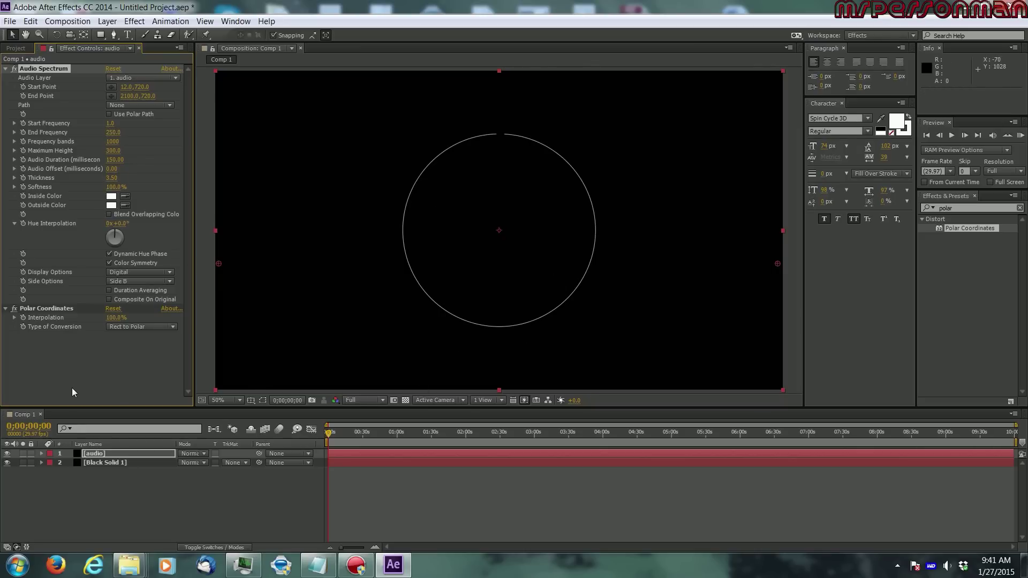
# Place Itro & Tobu - Cloud 9.mp3 into Comp 1 as layer 3.
pyautogui.click(102, 454)
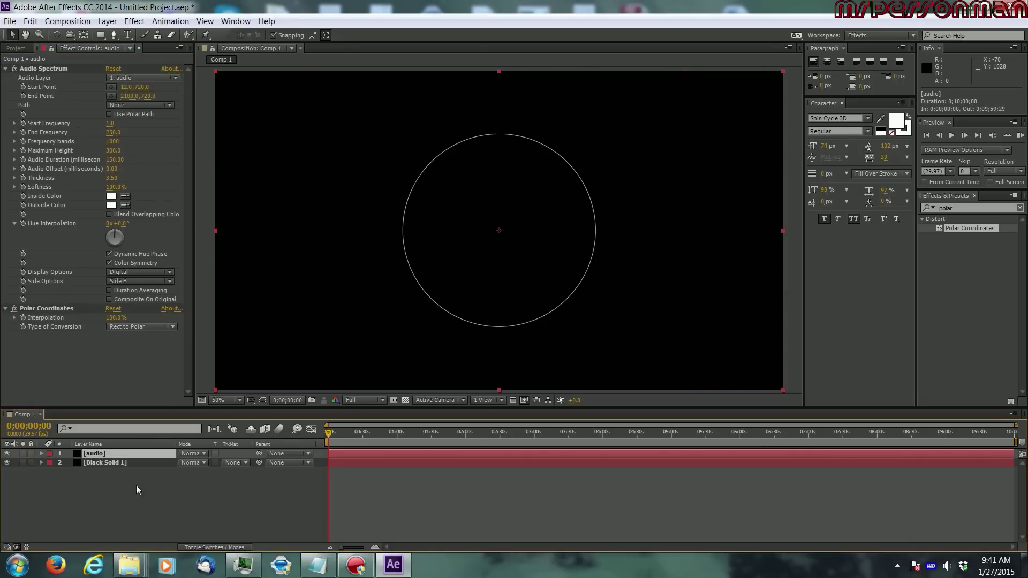
pyautogui.click(16, 48)
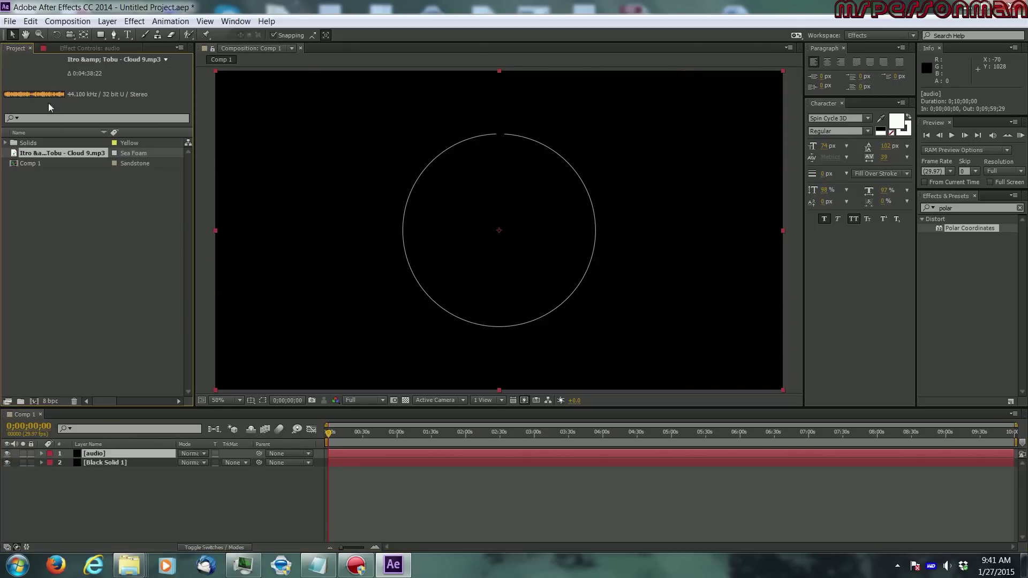
pyautogui.moveTo(41, 151); pyautogui.dragTo(173, 487)
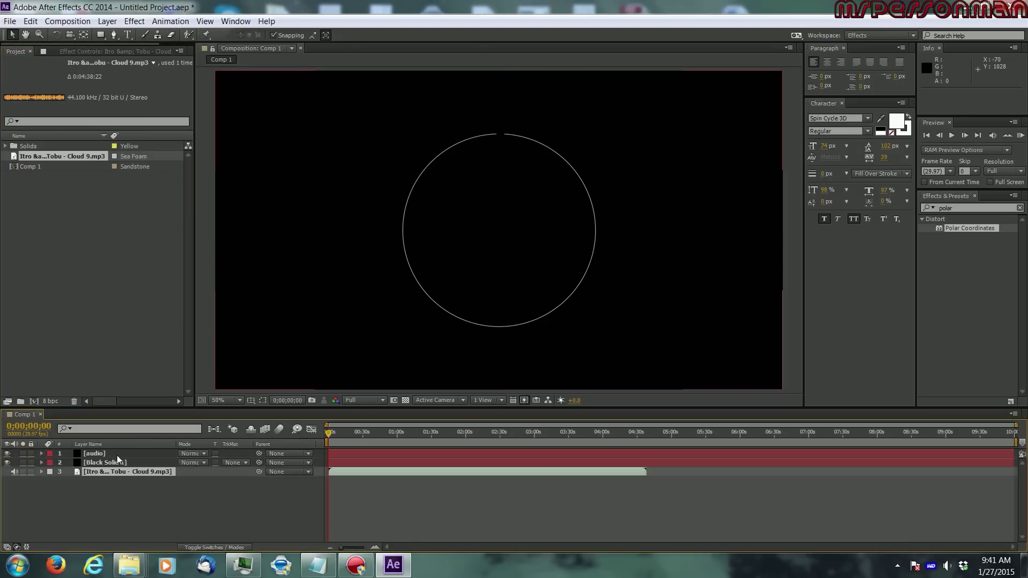
pyautogui.click(90, 47)
# Set the Audio Layer to 3. Itro & Tobu - Cloud 9.mp3 and preview at 16 seconds.
pyautogui.click(128, 78)
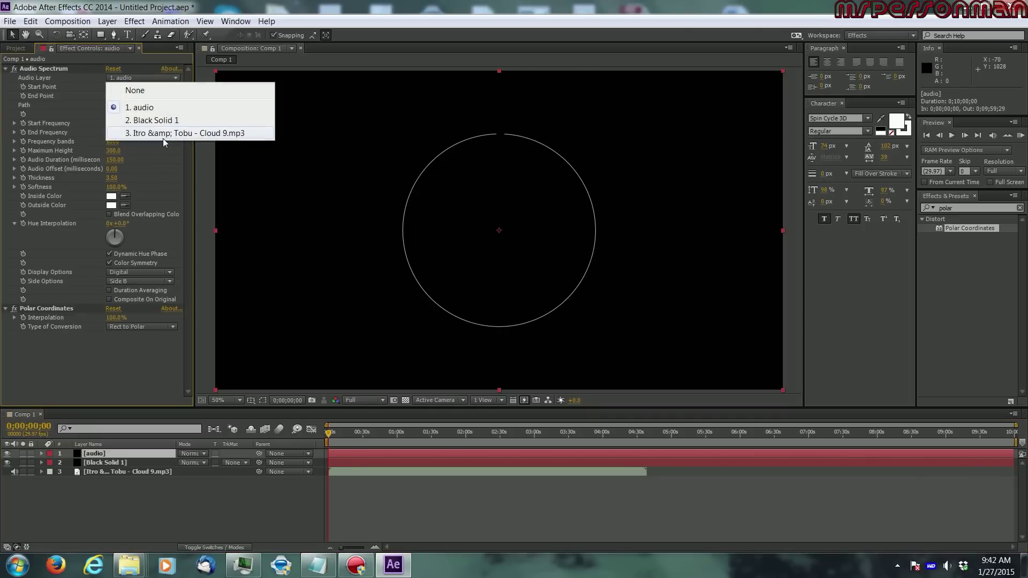
pyautogui.click(162, 133)
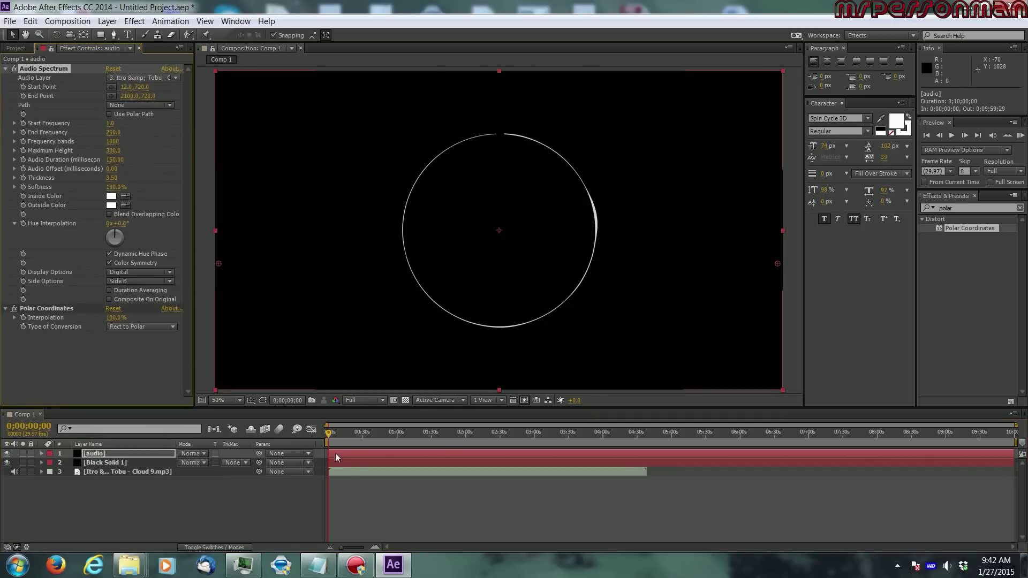
pyautogui.moveTo(329, 433); pyautogui.dragTo(347, 432)
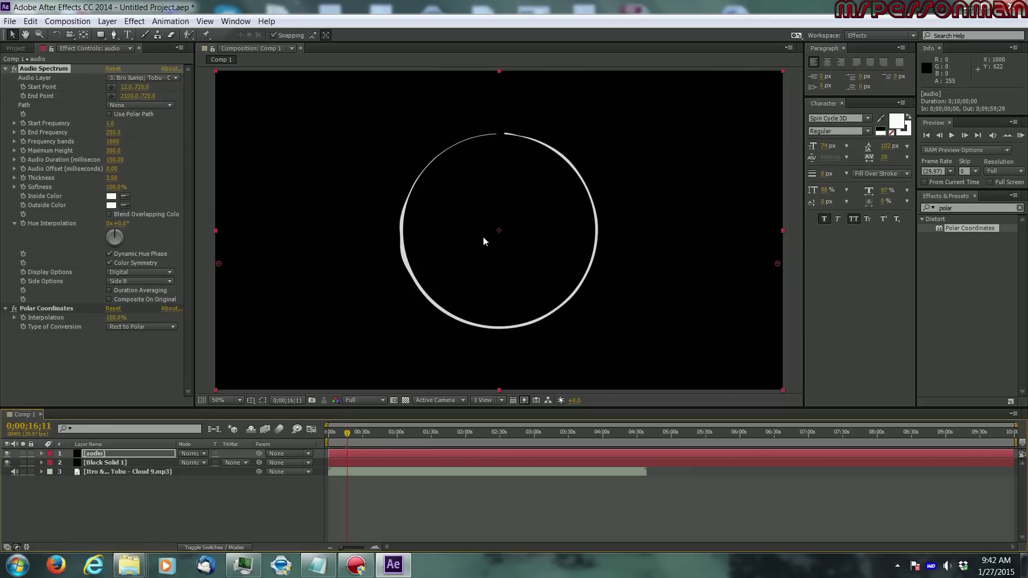
# Set Display Options to Analog dots and preview the ring further along.
pyautogui.click(122, 282)
pyautogui.click(122, 273)
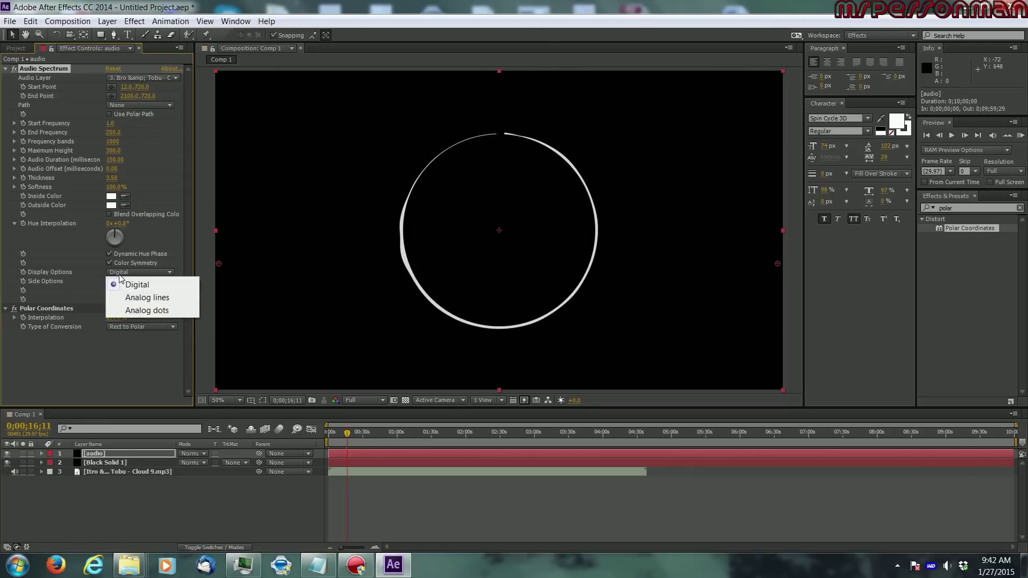
pyautogui.click(162, 311)
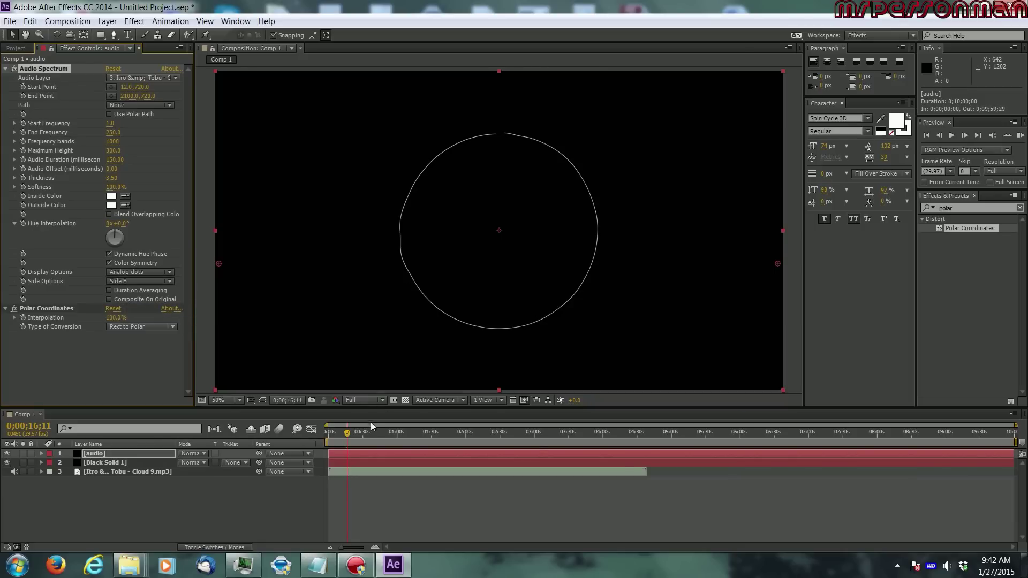
pyautogui.moveTo(349, 437); pyautogui.dragTo(321, 412)
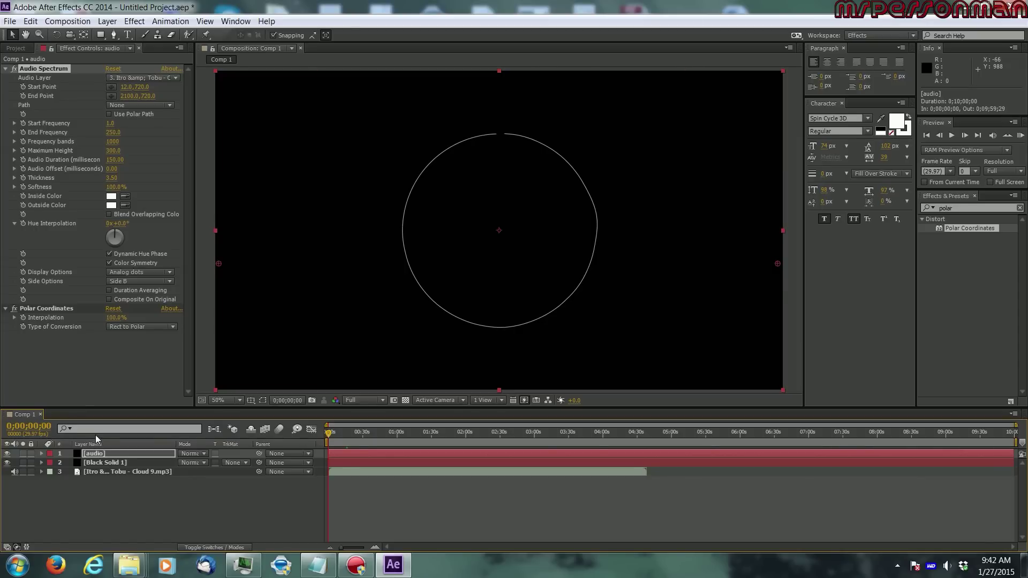
pyautogui.click(100, 454)
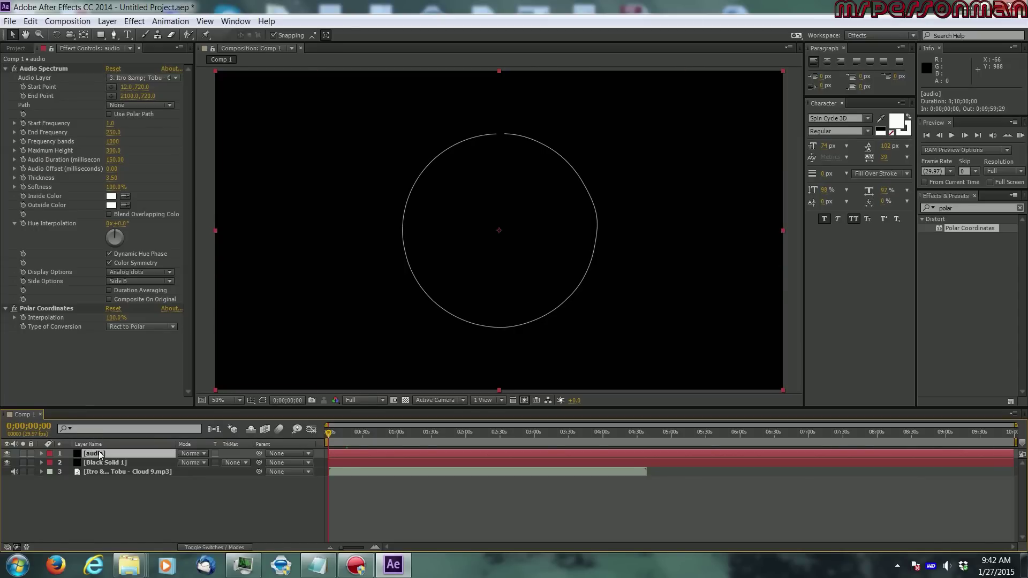
# Duplicate the audio spectrum layer into four copies and select the second one.
pyautogui.hotkey('ctrl', 'd')
pyautogui.hotkey('ctrl', 'd')
pyautogui.hotkey('ctrl', 'd')
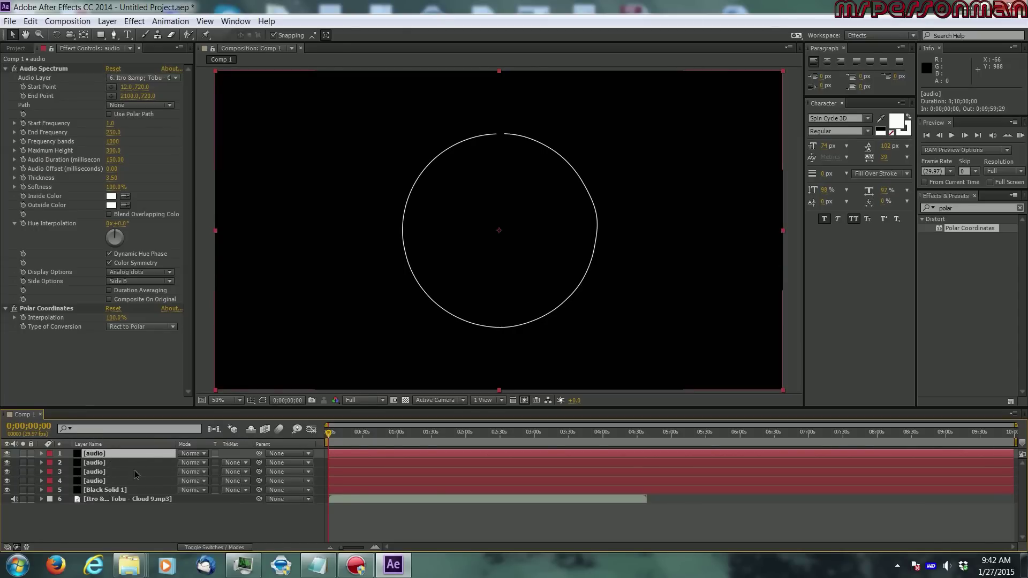
pyautogui.hotkey('ctrl', 'Down')
pyautogui.hotkey('ctrl', 'Down')
pyautogui.hotkey('ctrl', 'Down')
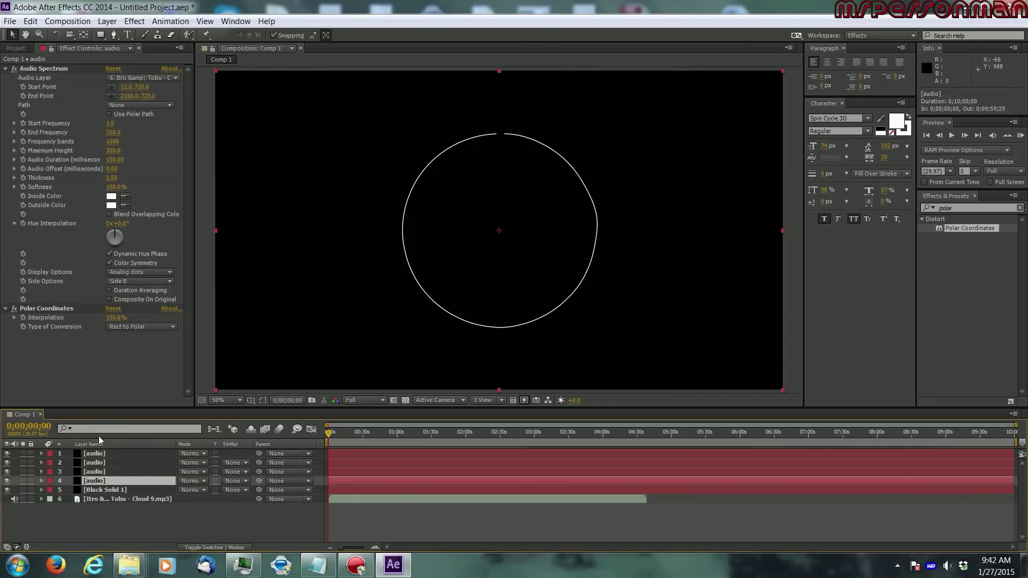
pyautogui.click(96, 463)
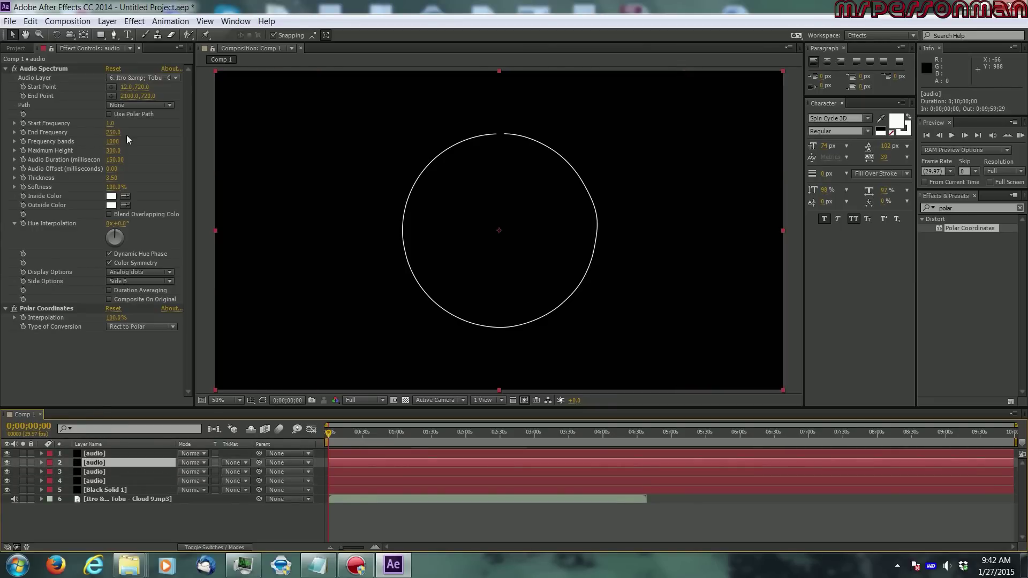
# Give audio layer 2 yellow inside and outside spectrum colours.
pyautogui.click(111, 196)
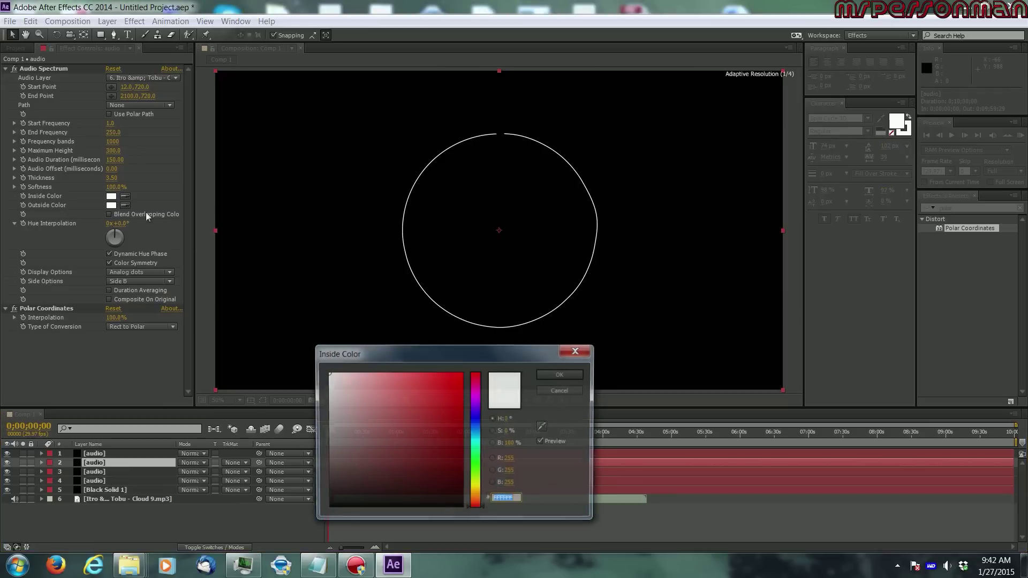
pyautogui.click(475, 488)
pyautogui.moveTo(476, 488); pyautogui.dragTo(477, 489)
pyautogui.click(463, 373)
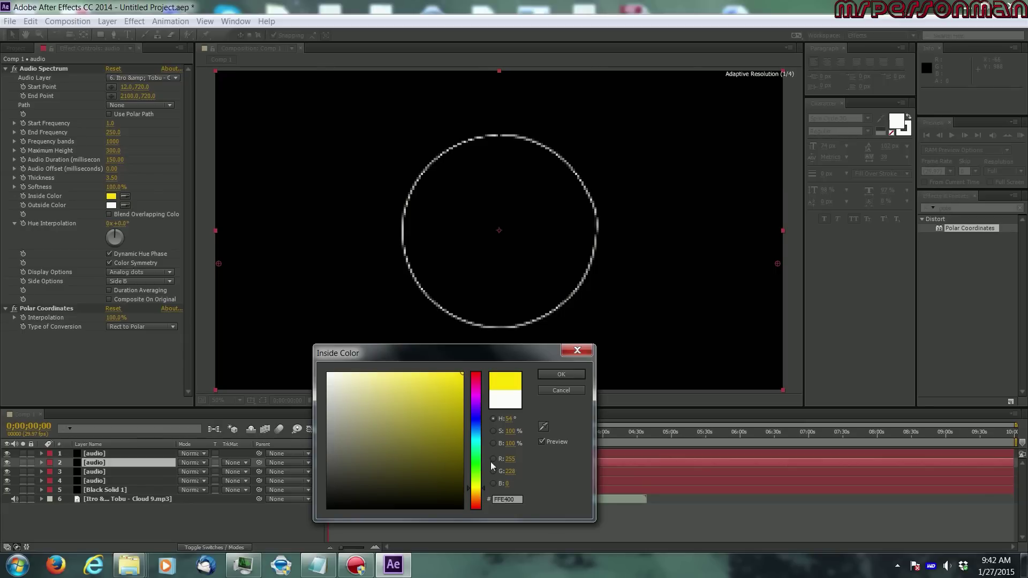
pyautogui.click(561, 375)
pyautogui.click(124, 205)
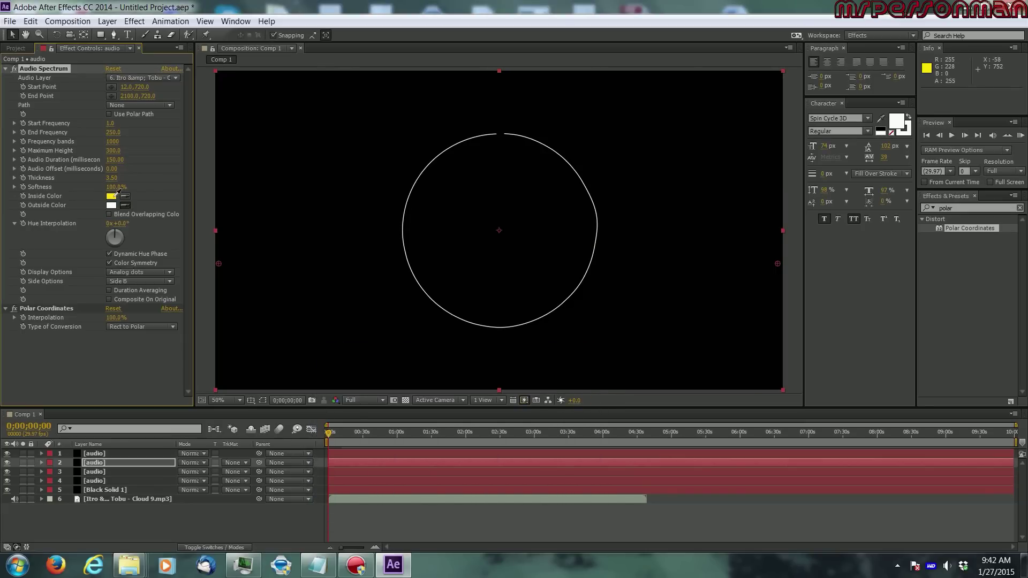
pyautogui.click(111, 196)
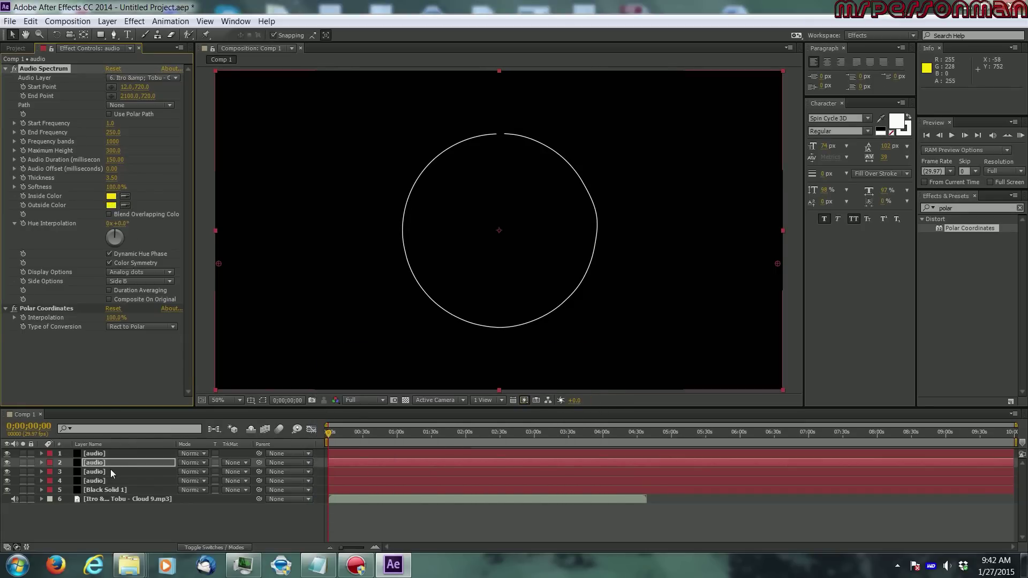
# Give audio layer 3 blue inside and outside spectrum colours.
pyautogui.click(110, 470)
pyautogui.click(111, 196)
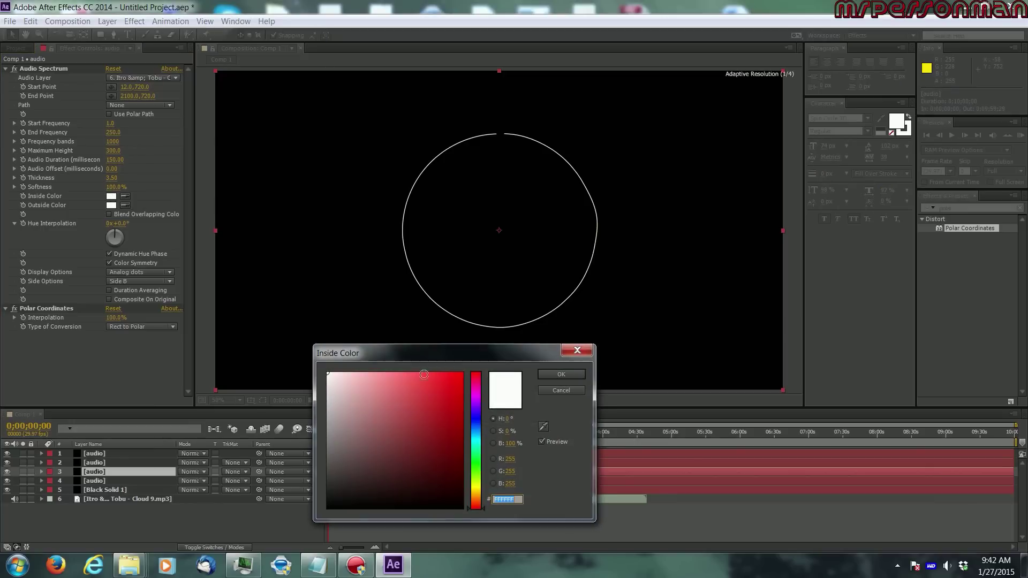
pyautogui.moveTo(478, 438); pyautogui.dragTo(482, 433)
pyautogui.click(452, 409)
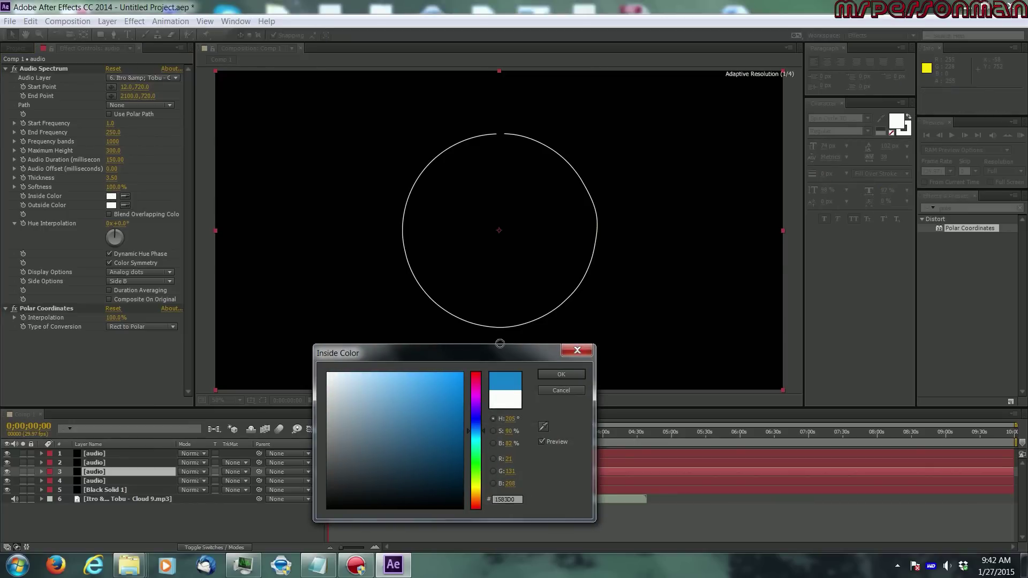
pyautogui.click(557, 375)
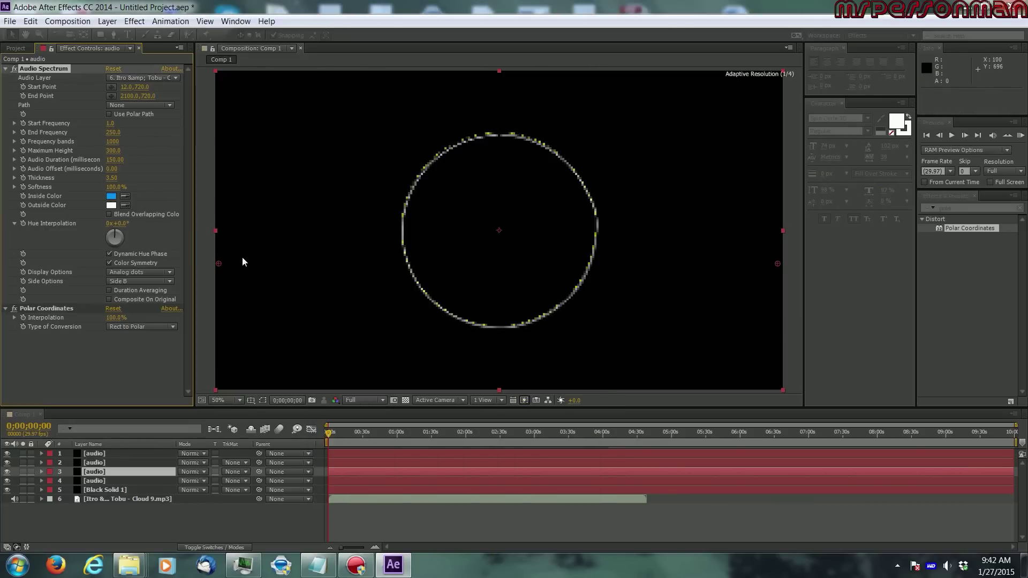
pyautogui.click(125, 205)
pyautogui.click(111, 196)
# Give audio layer 4 FF0060 pink inside and outside spectrum colours.
pyautogui.click(94, 480)
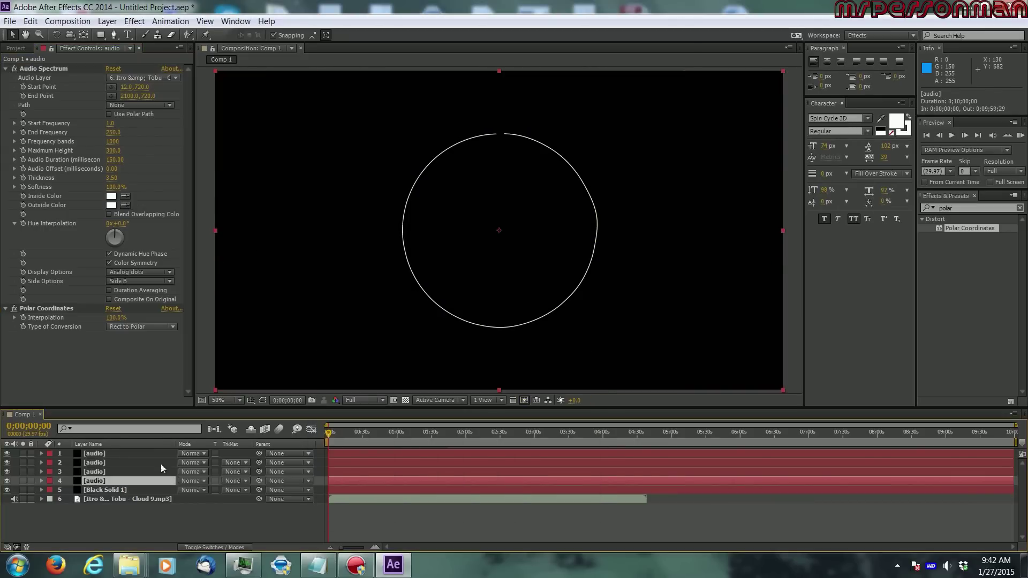
pyautogui.click(111, 196)
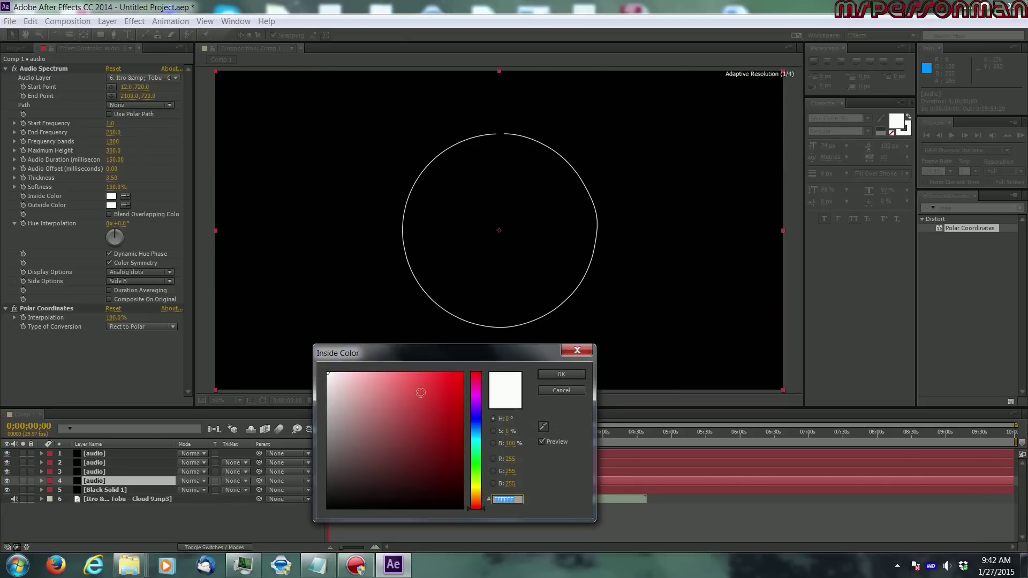
pyautogui.click(475, 380)
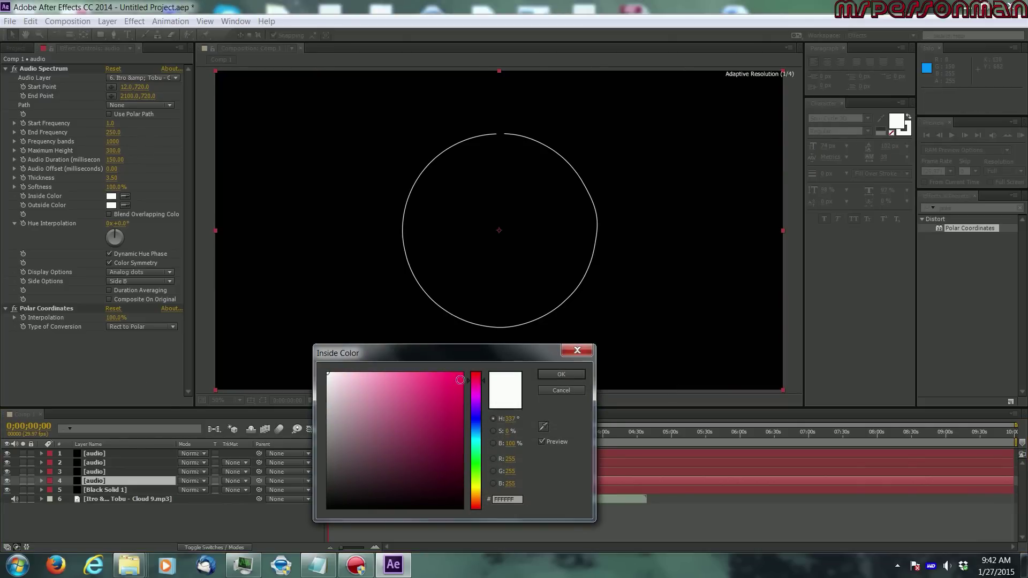
pyautogui.click(462, 373)
pyautogui.click(565, 373)
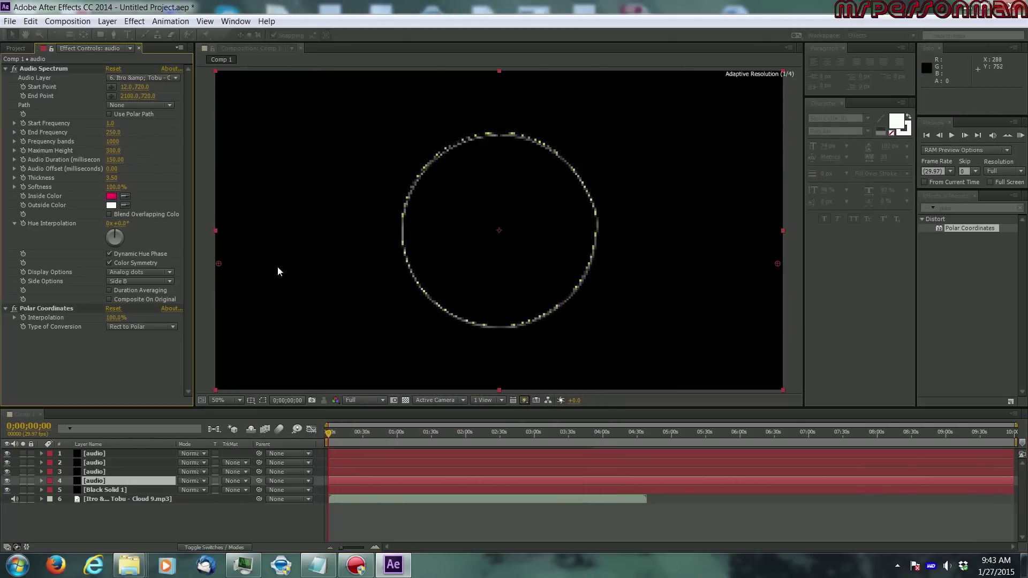
pyautogui.click(125, 205)
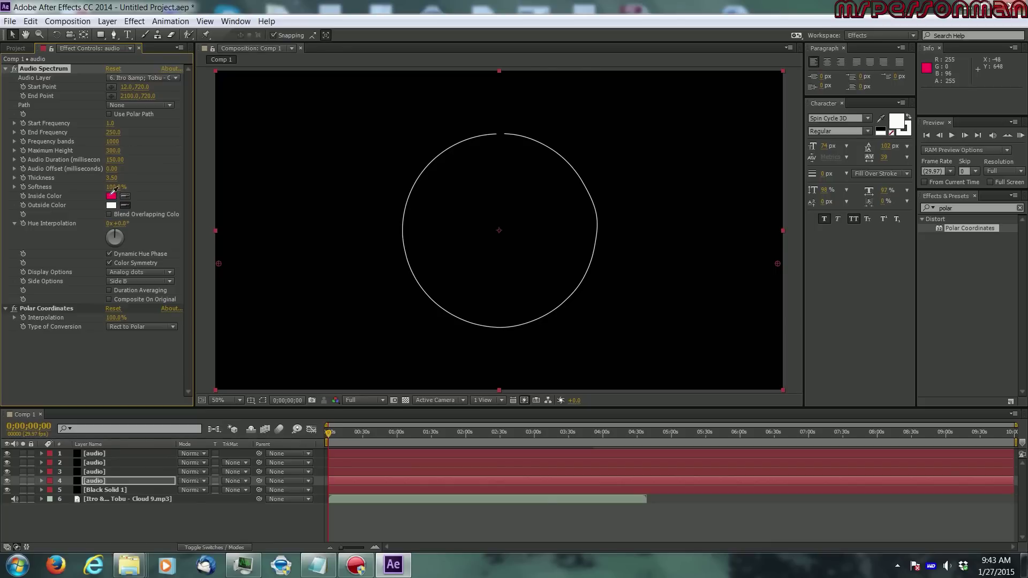
pyautogui.click(111, 196)
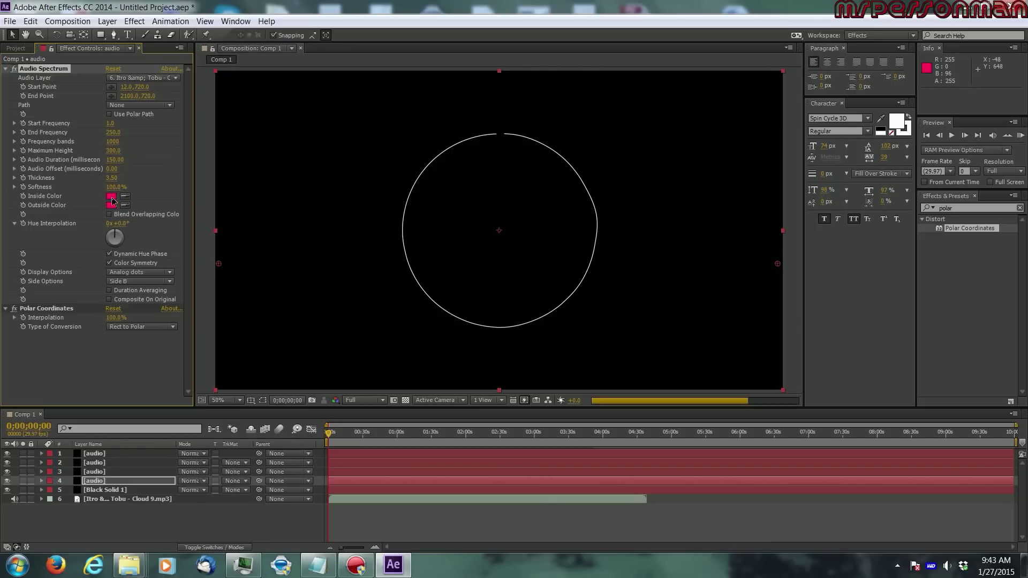
pyautogui.click(109, 459)
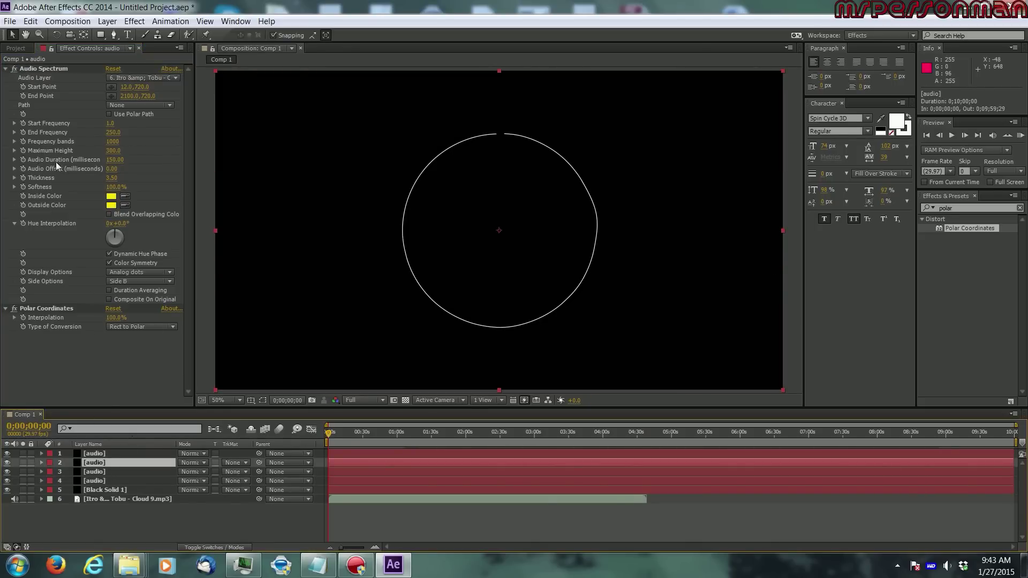
# Enter Audio Duration 130 on the yellow, 120 on the blue and 110 on the pink spectrum layers.
pyautogui.click(119, 160)
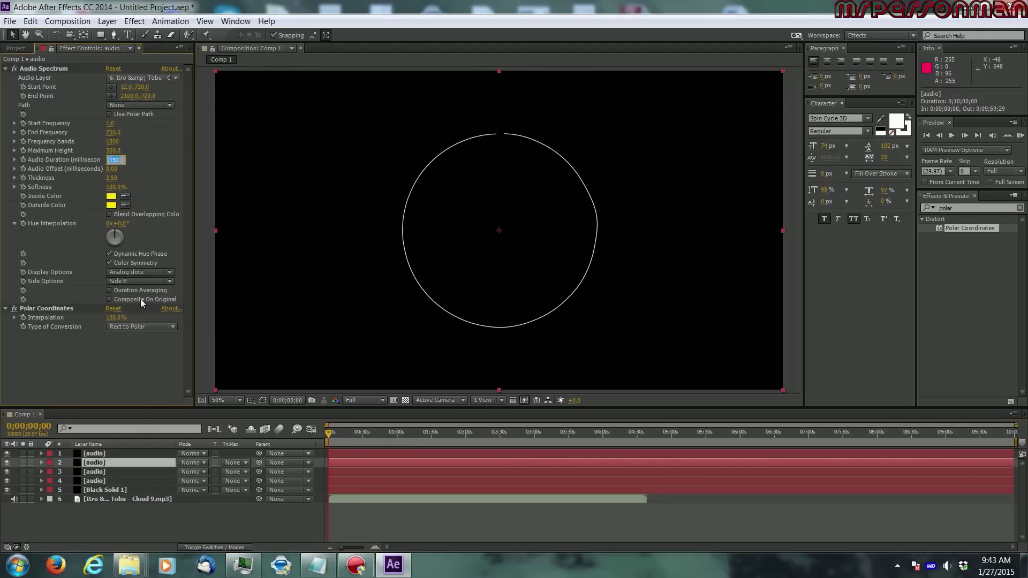
pyautogui.write('130')
pyautogui.click(106, 471)
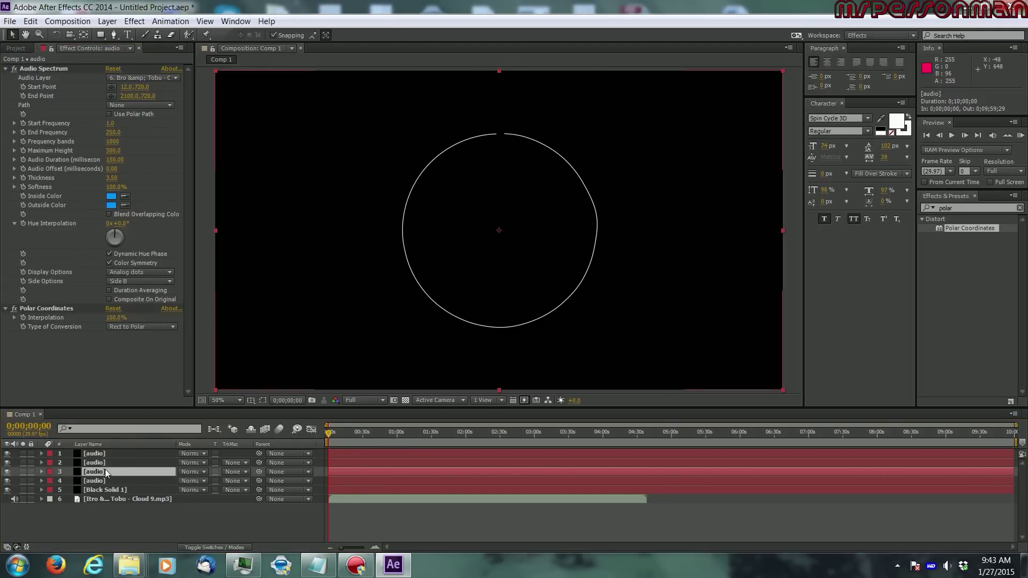
pyautogui.click(115, 160)
pyautogui.write('120')
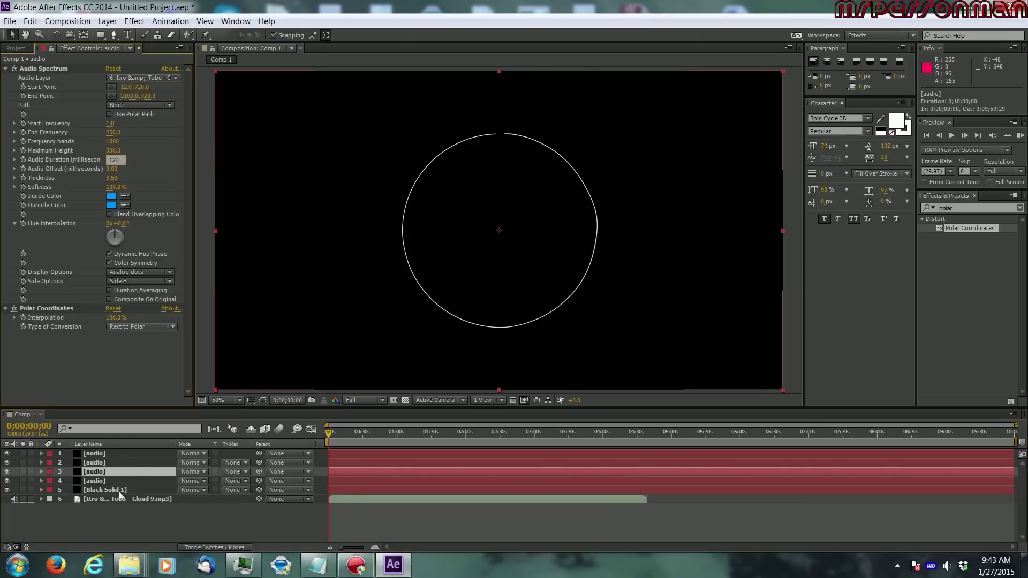
pyautogui.click(95, 481)
pyautogui.click(115, 160)
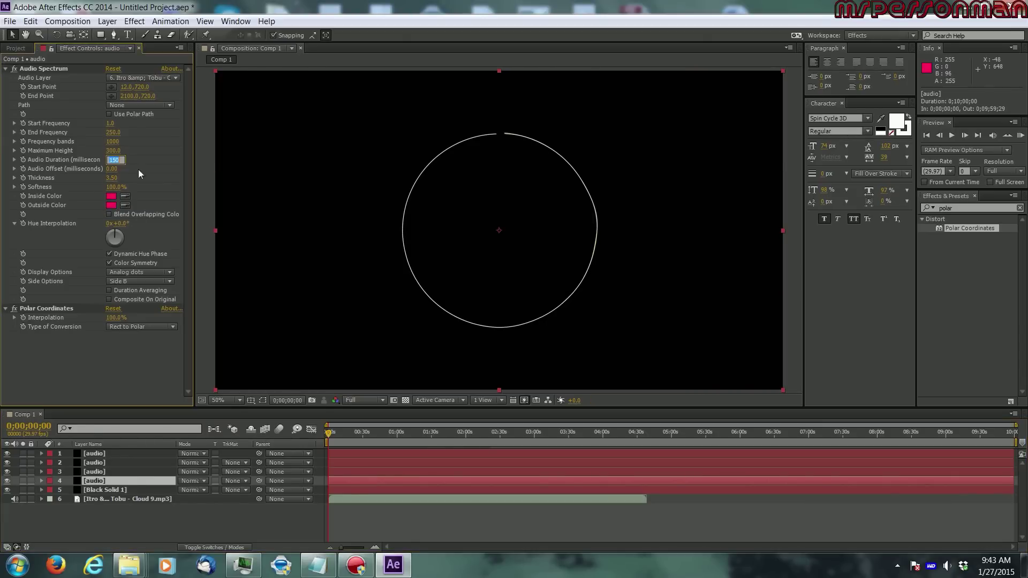
pyautogui.write('110')
pyautogui.press('Return')
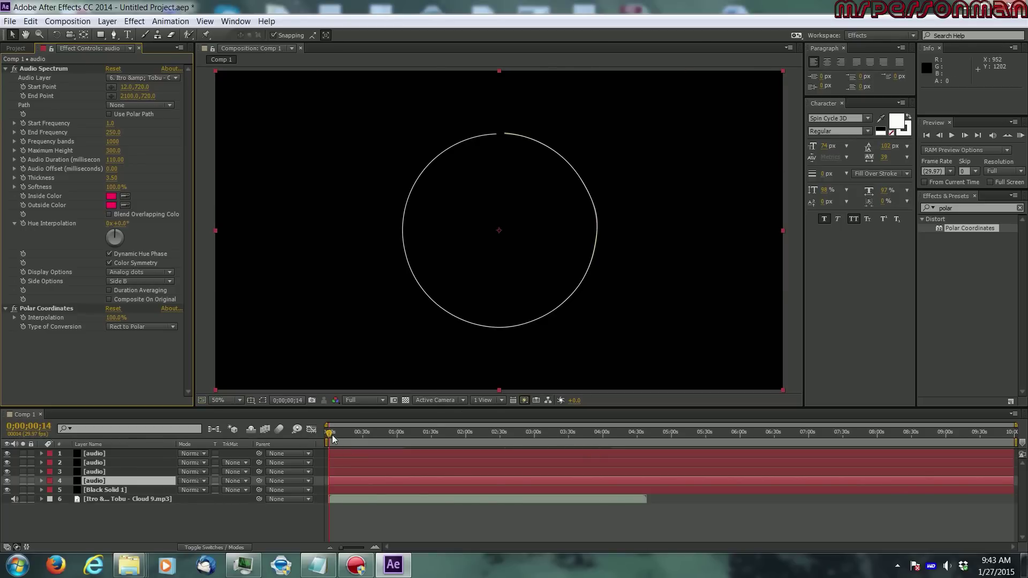
# Scrub from about 0:18 to 1:25, viewing the stacked spectrum rings at 100% zoom.
pyautogui.moveTo(332, 435); pyautogui.dragTo(354, 436)
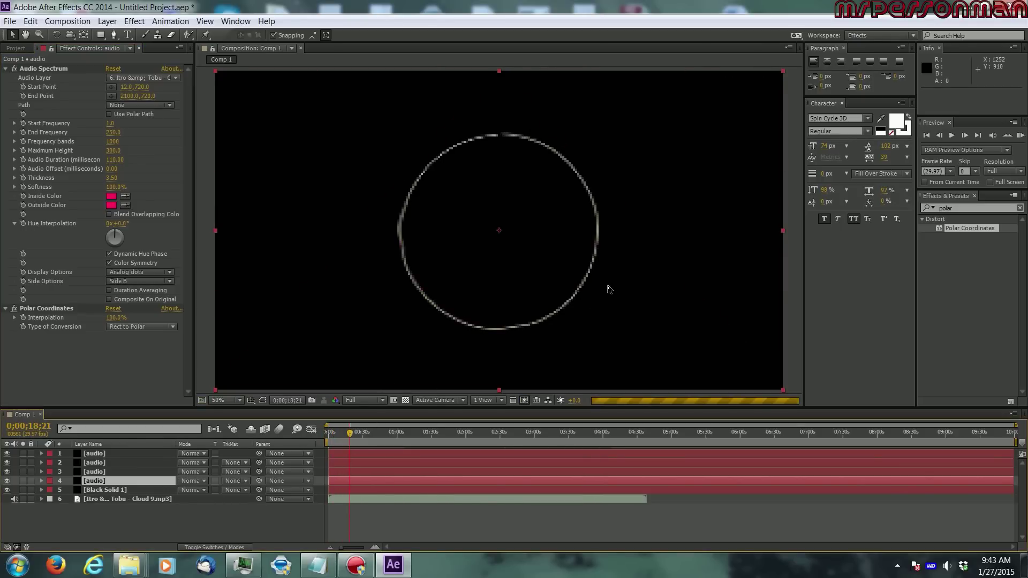
pyautogui.press('.')
pyautogui.press('.')
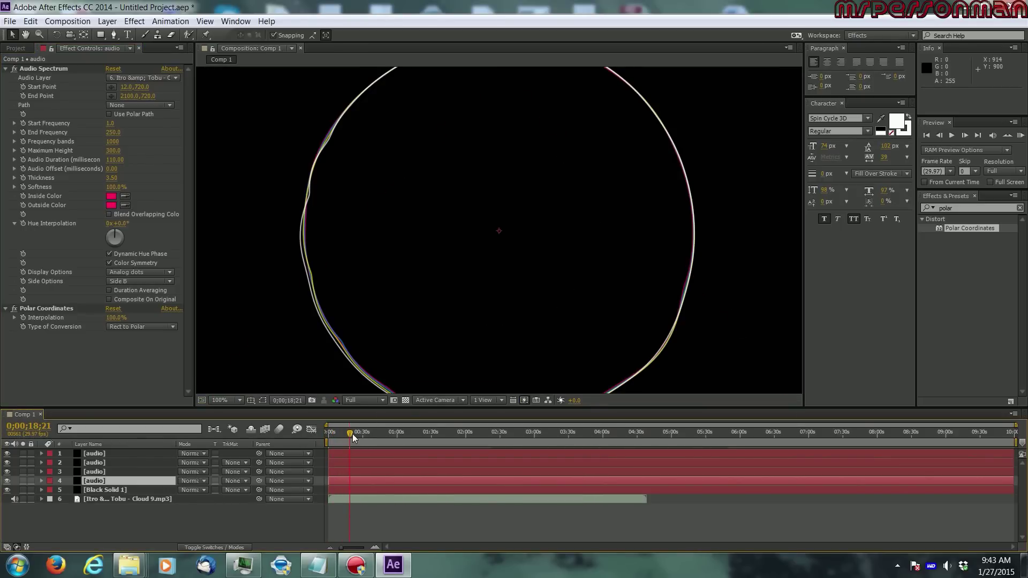
pyautogui.moveTo(353, 434); pyautogui.dragTo(362, 435)
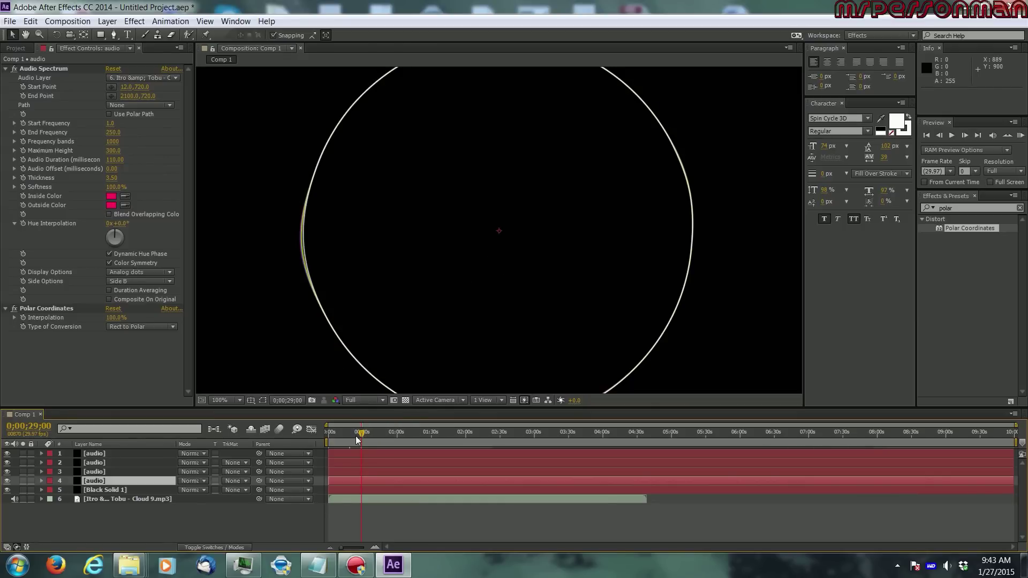
pyautogui.moveTo(358, 438); pyautogui.dragTo(380, 432)
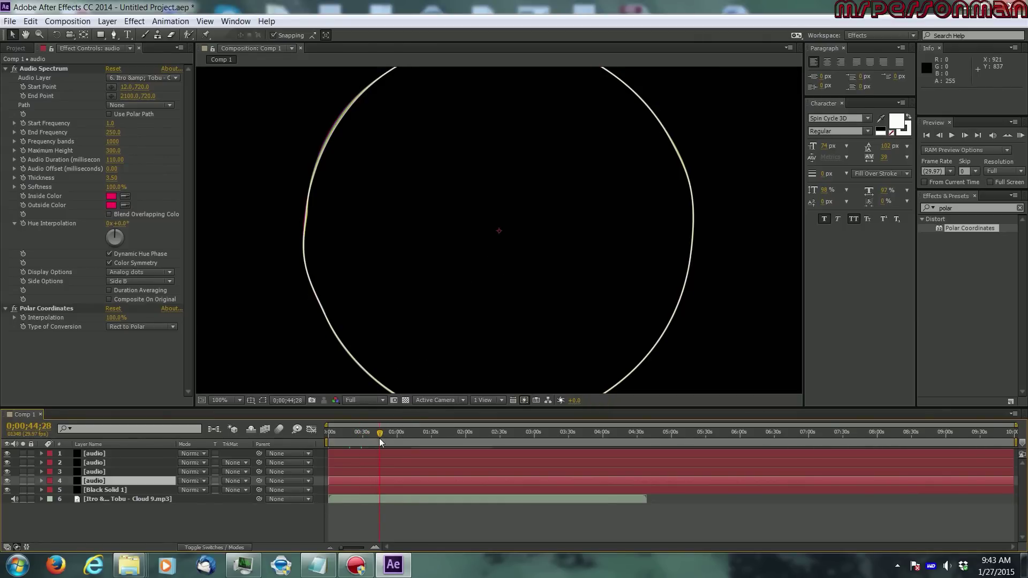
pyautogui.moveTo(379, 438); pyautogui.dragTo(403, 438)
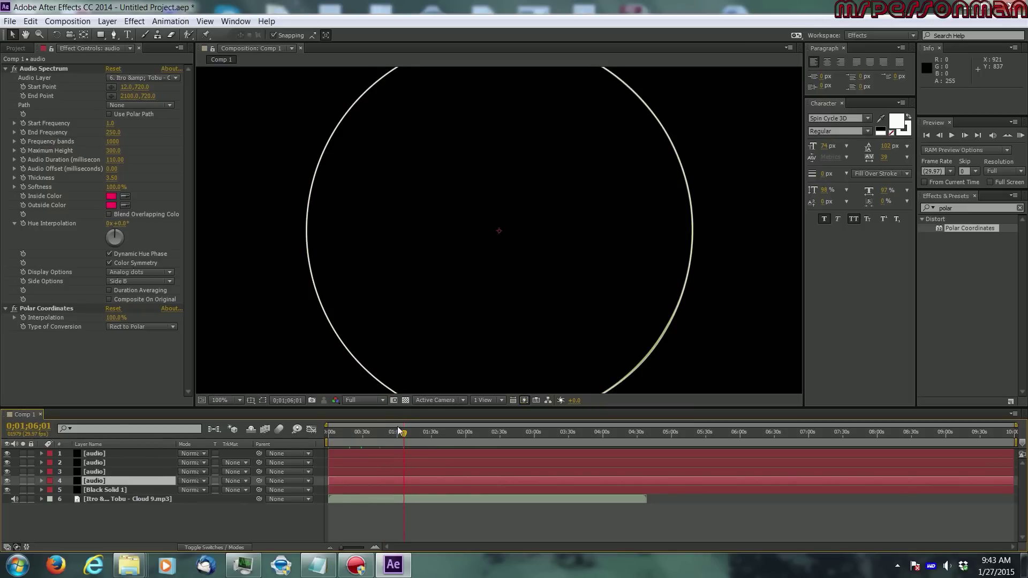
pyautogui.moveTo(407, 433)
pyautogui.mouseDown()
pyautogui.moveTo(433, 431)
pyautogui.moveTo(423, 432)
pyautogui.mouseUp()
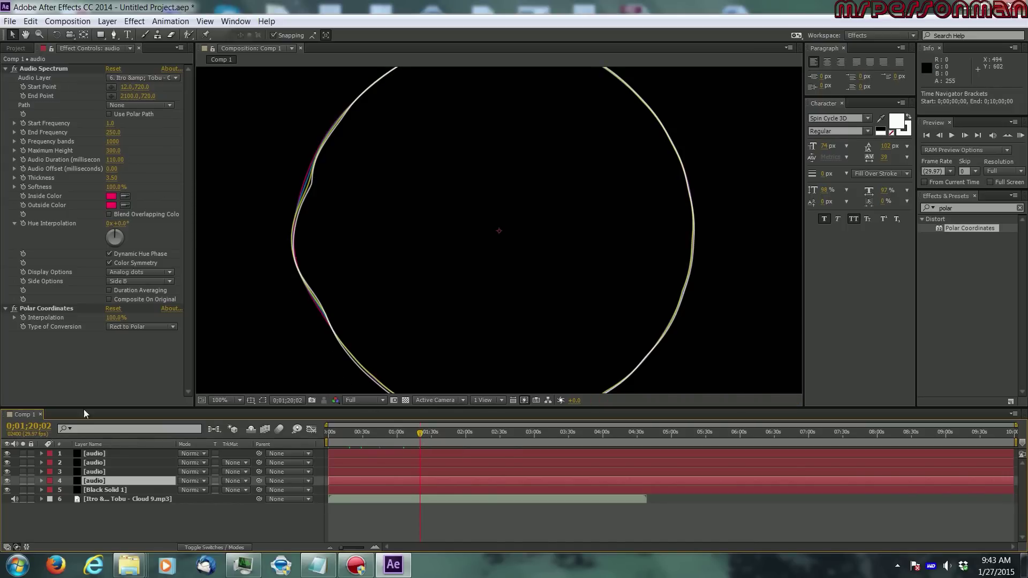
pyautogui.click(90, 451)
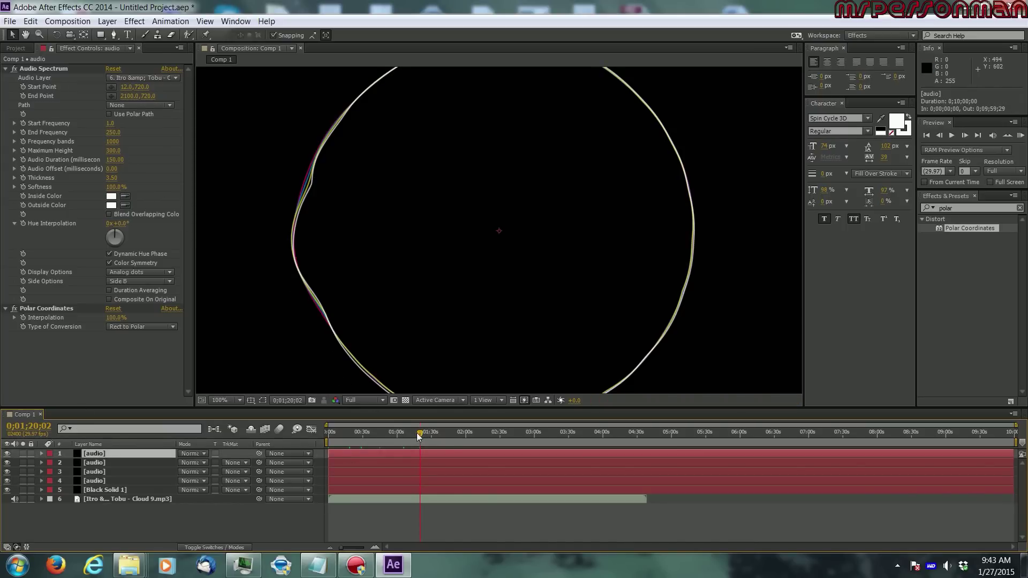
pyautogui.moveTo(419, 437)
pyautogui.mouseDown()
pyautogui.moveTo(435, 427)
pyautogui.moveTo(427, 428)
pyautogui.mouseUp()
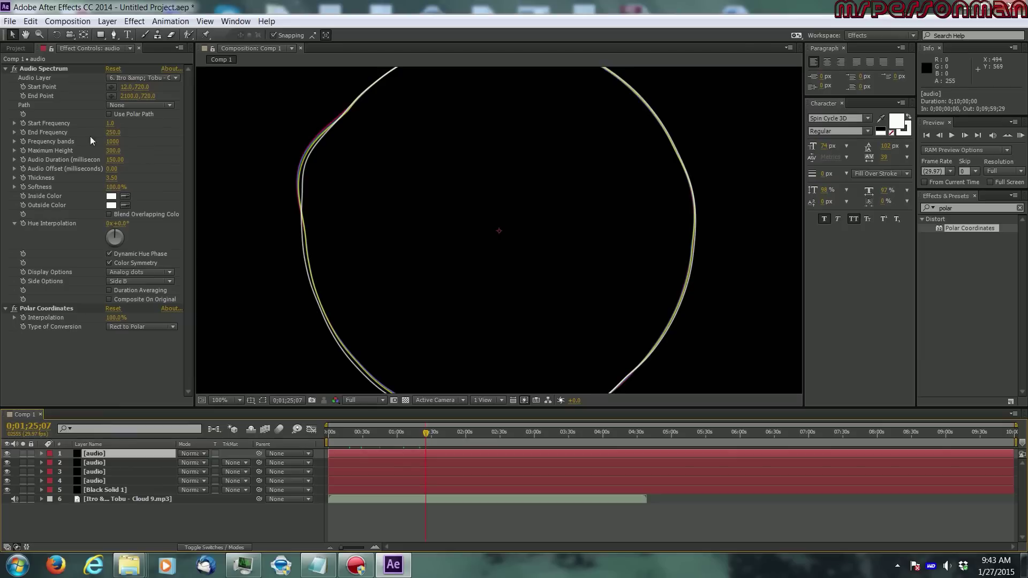
# Enter Audio Durations 140, 130 and 120 on the yellow, blue and pink layers, then scrub to about 1:42.
pyautogui.click(114, 160)
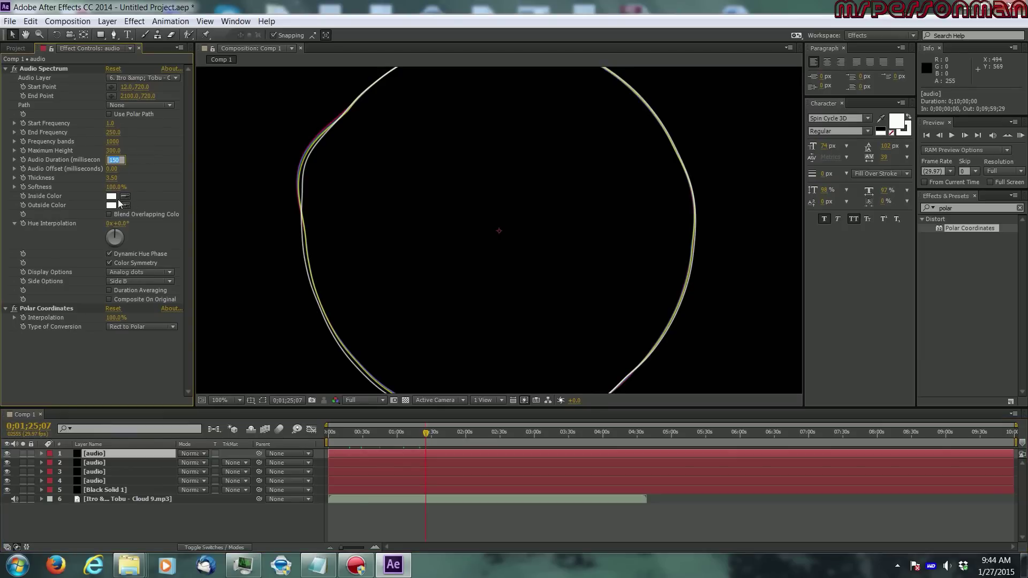
pyautogui.click(104, 462)
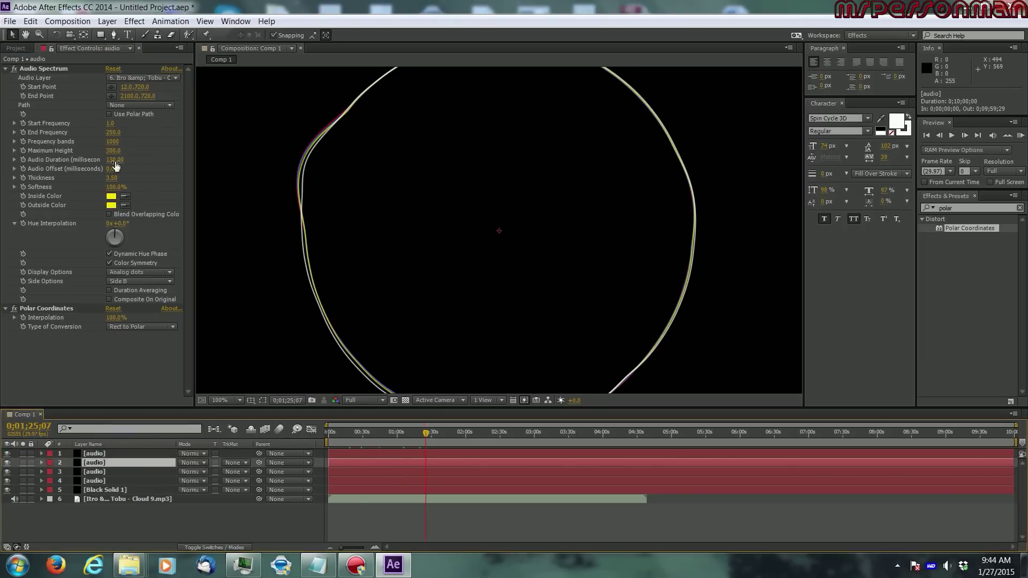
pyautogui.click(115, 160)
pyautogui.write('14')
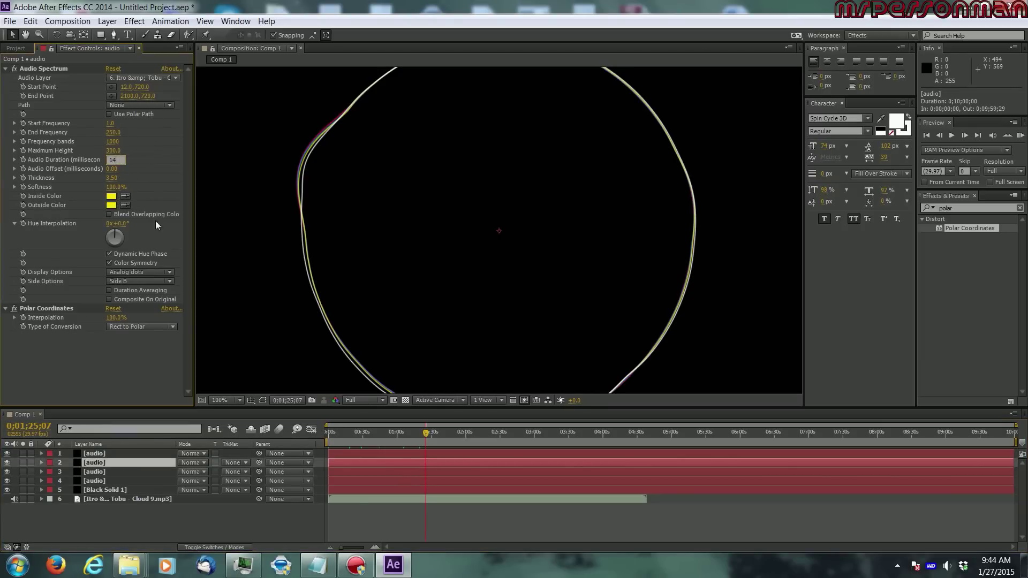
pyautogui.write('0')
pyautogui.click(95, 472)
pyautogui.click(115, 160)
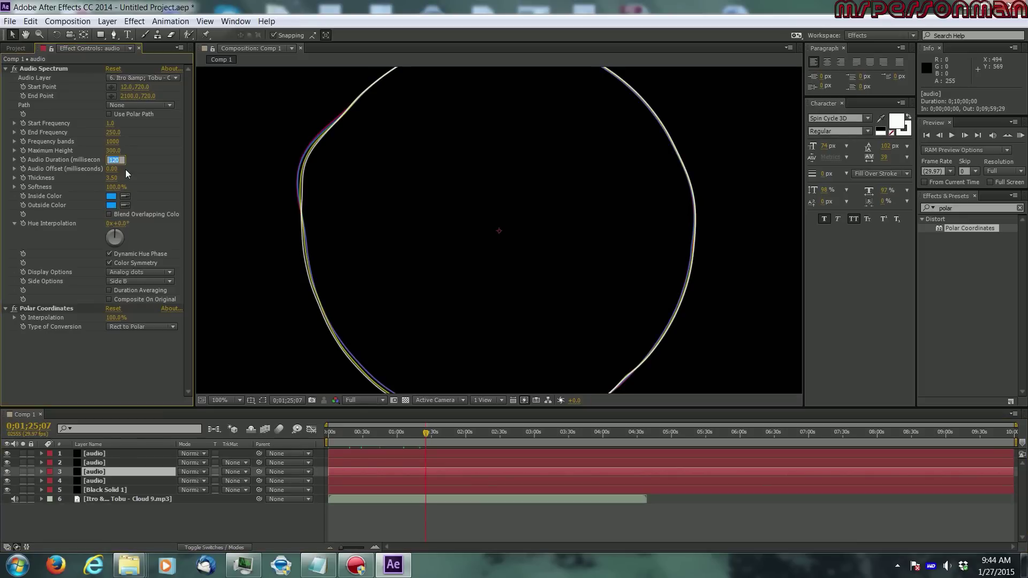
pyautogui.write('130')
pyautogui.click(100, 480)
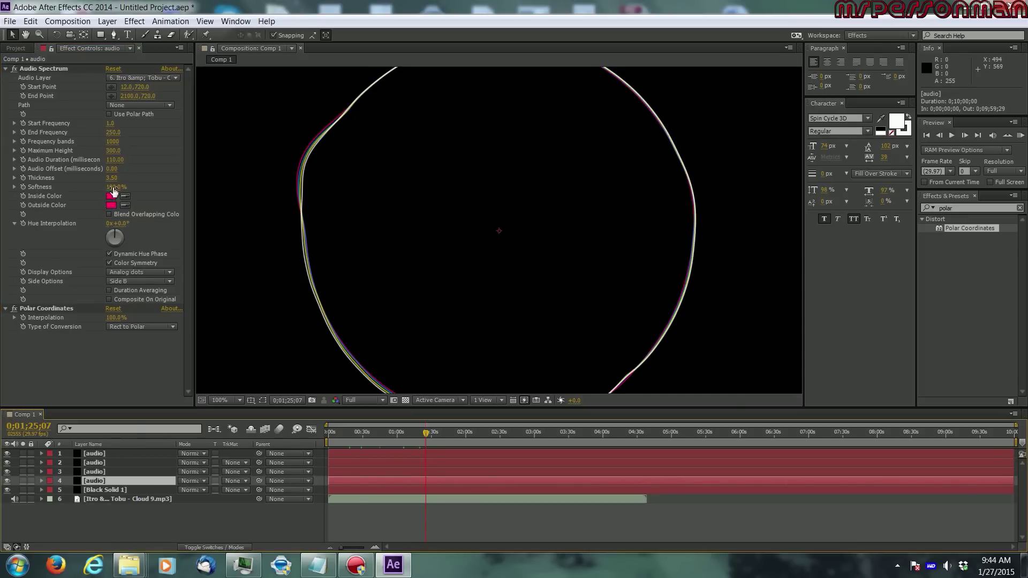
pyautogui.click(113, 163)
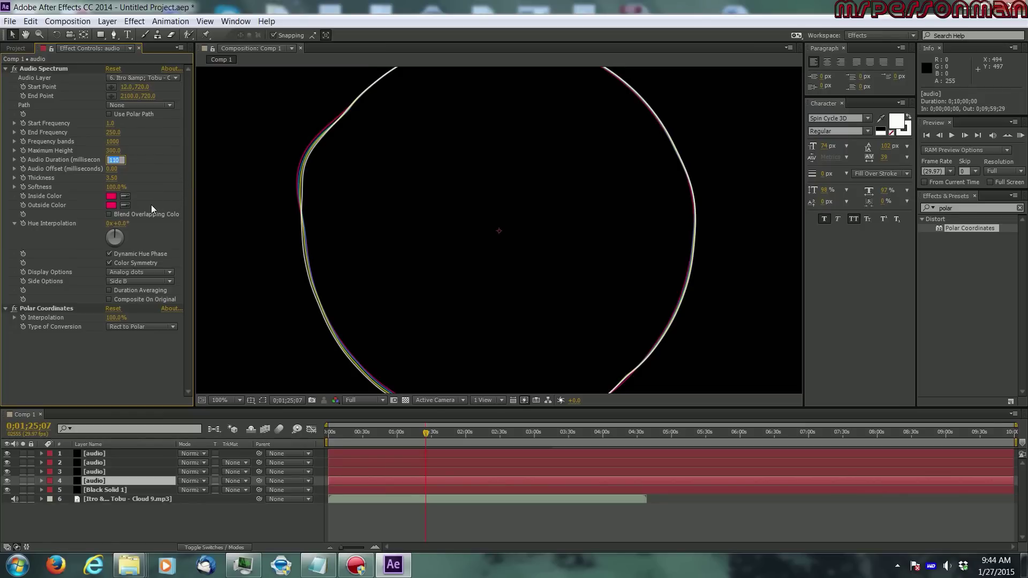
pyautogui.write('120')
pyautogui.click(103, 375)
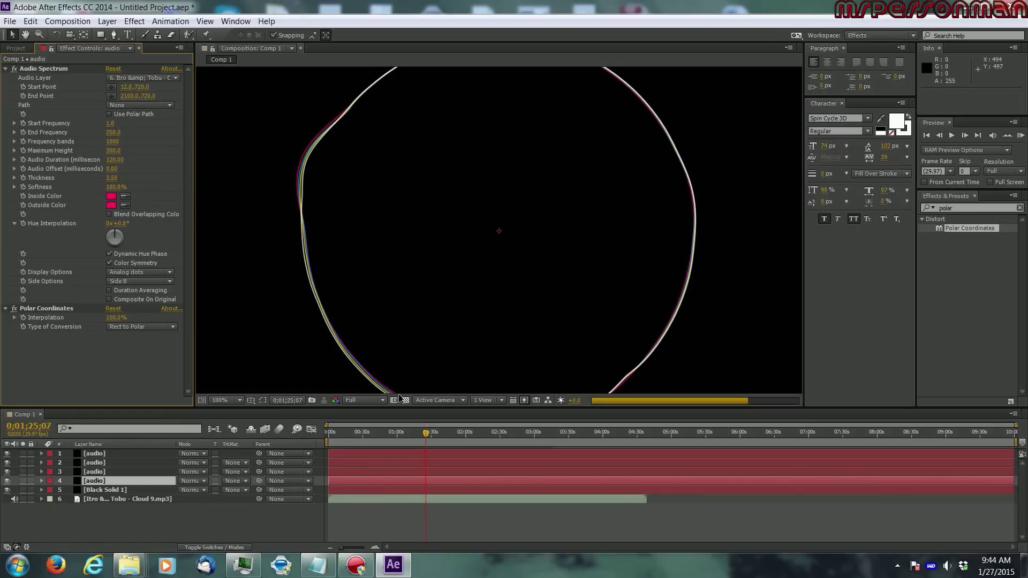
pyautogui.moveTo(430, 433)
pyautogui.mouseDown()
pyautogui.moveTo(402, 432)
pyautogui.moveTo(447, 432)
pyautogui.mouseUp()
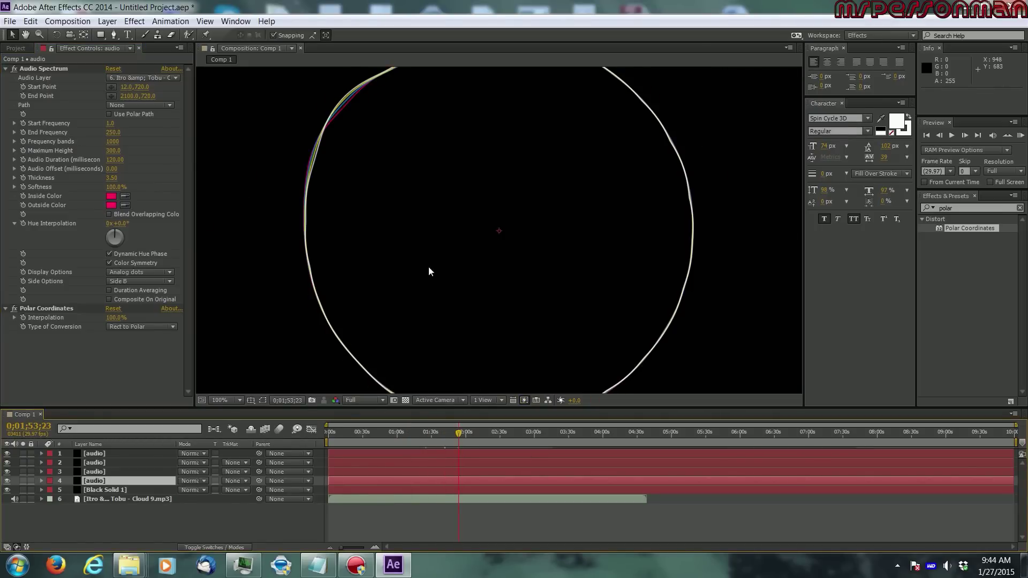
# Move back to about 1:12, then cache and play a RAM preview with sound before stopping it.
pyautogui.scroll(-2, 395, 219)
pyautogui.scroll(2, 417, 204)
pyautogui.scroll(-2, 453, 348)
pyautogui.moveTo(452, 431); pyautogui.dragTo(406, 429)
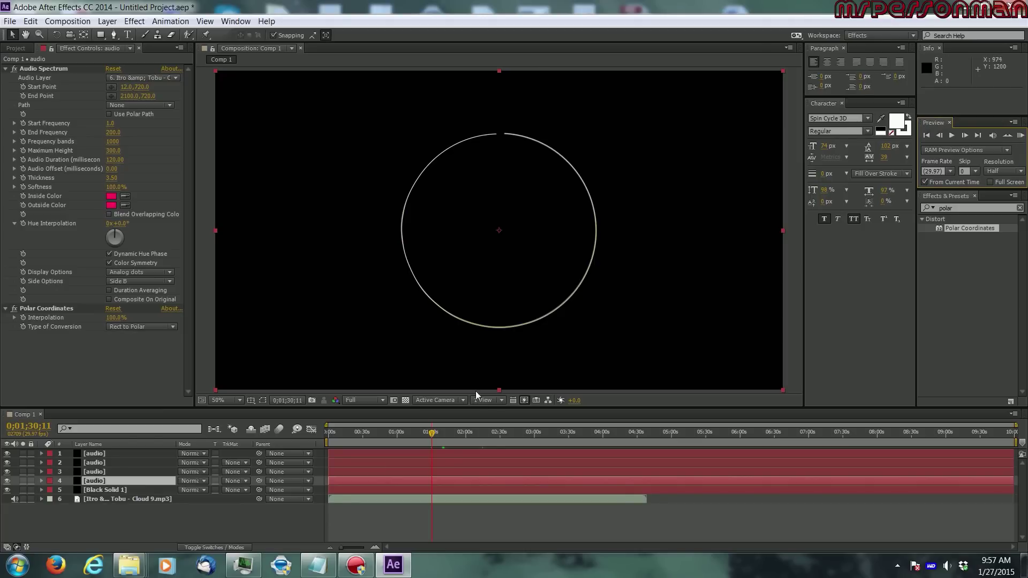
pyautogui.click(1021, 135)
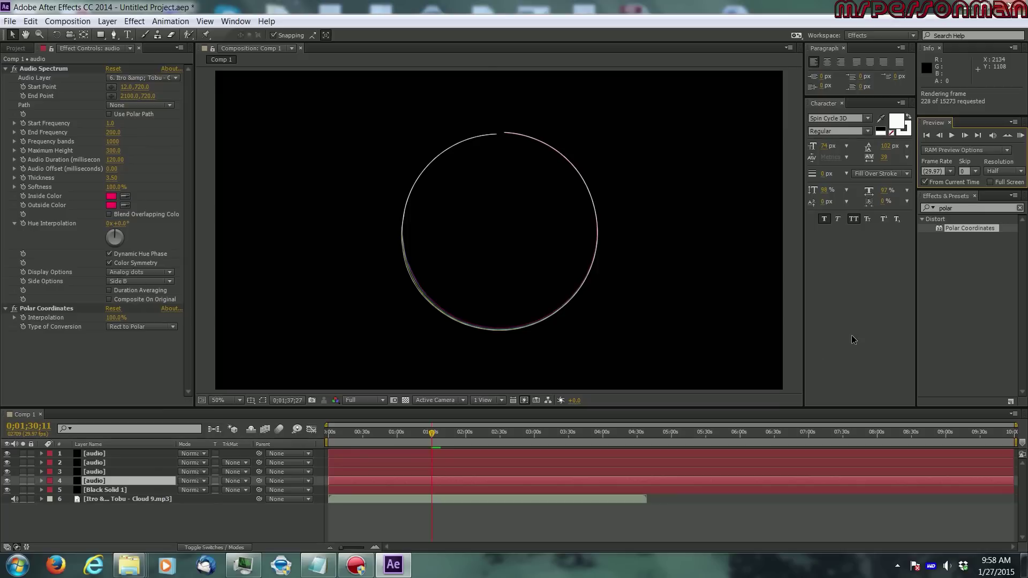
pyautogui.click(950, 136)
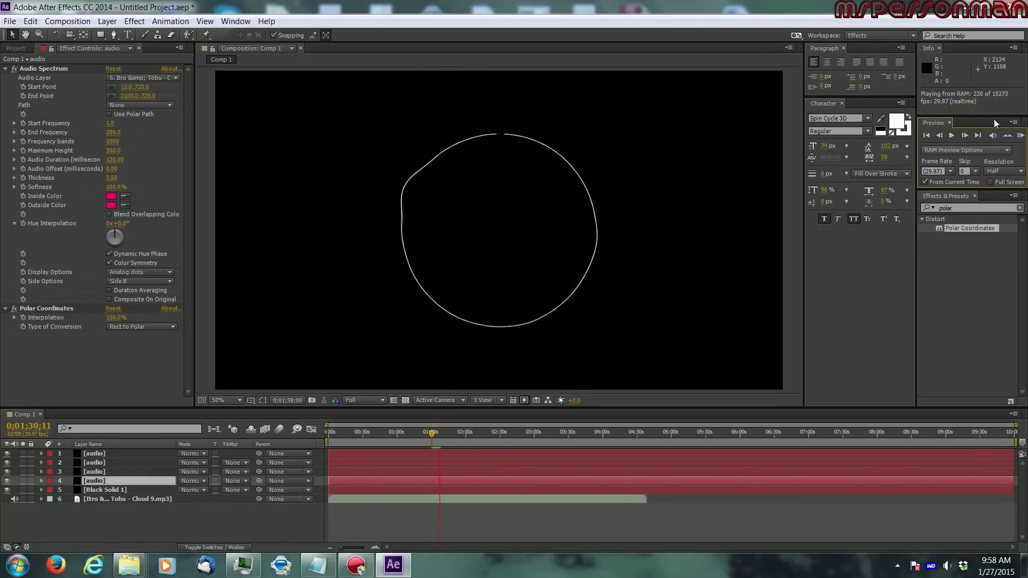
pyautogui.click(951, 135)
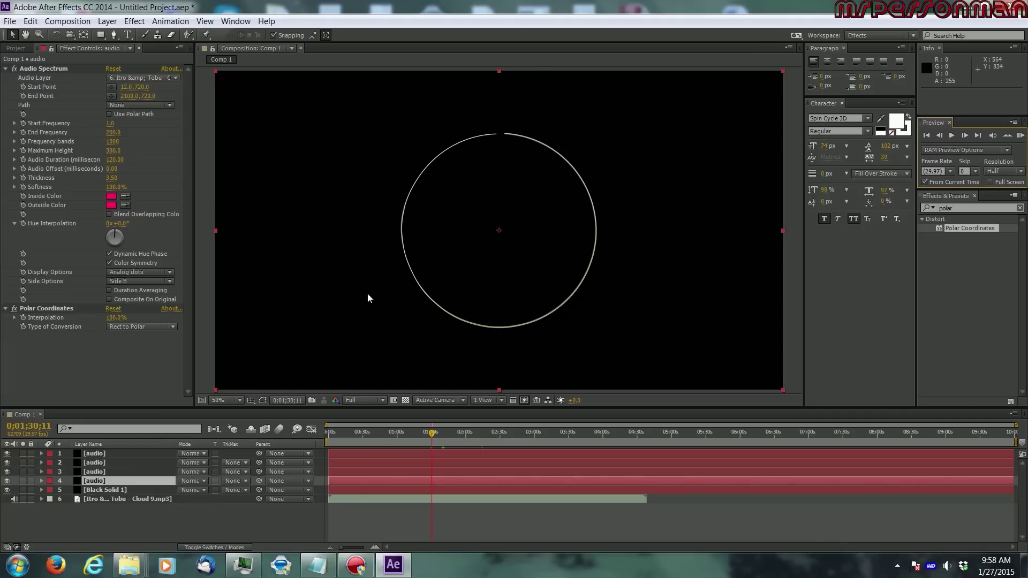
# Set the first ring's Maximum Height to 350 and the second ring's to 300.
pyautogui.click(97, 454)
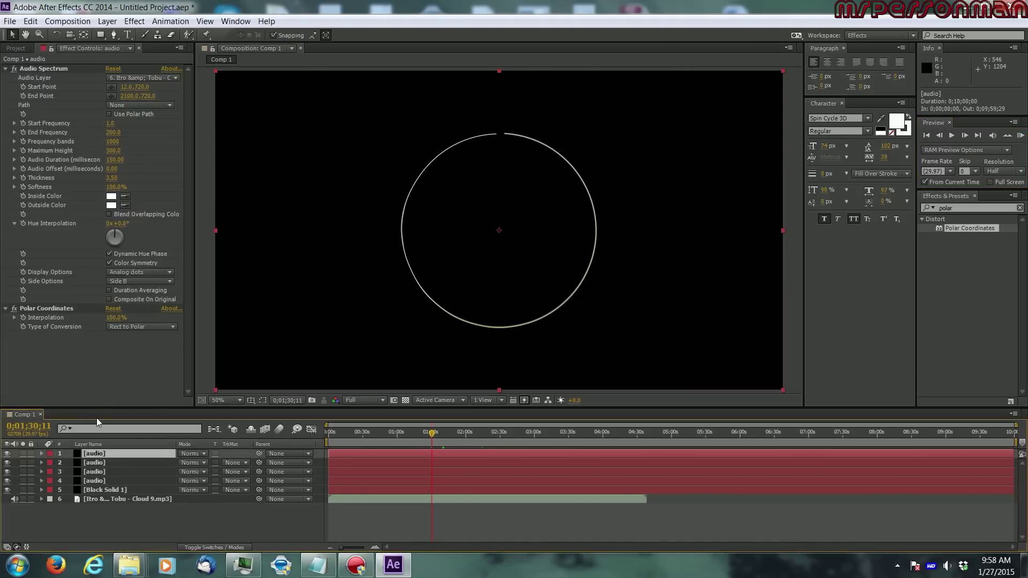
pyautogui.click(113, 150)
pyautogui.write('350')
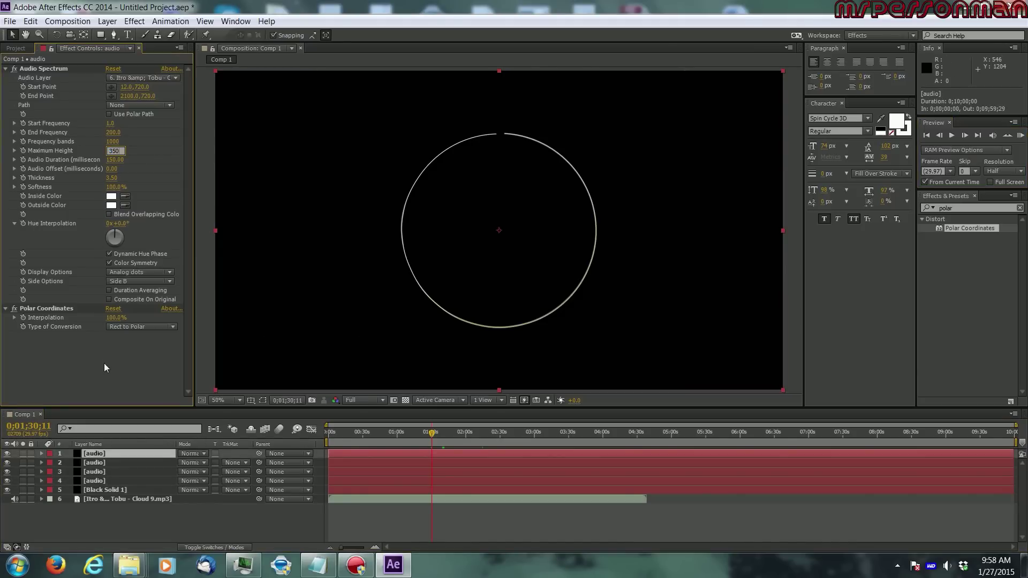
pyautogui.press('Return')
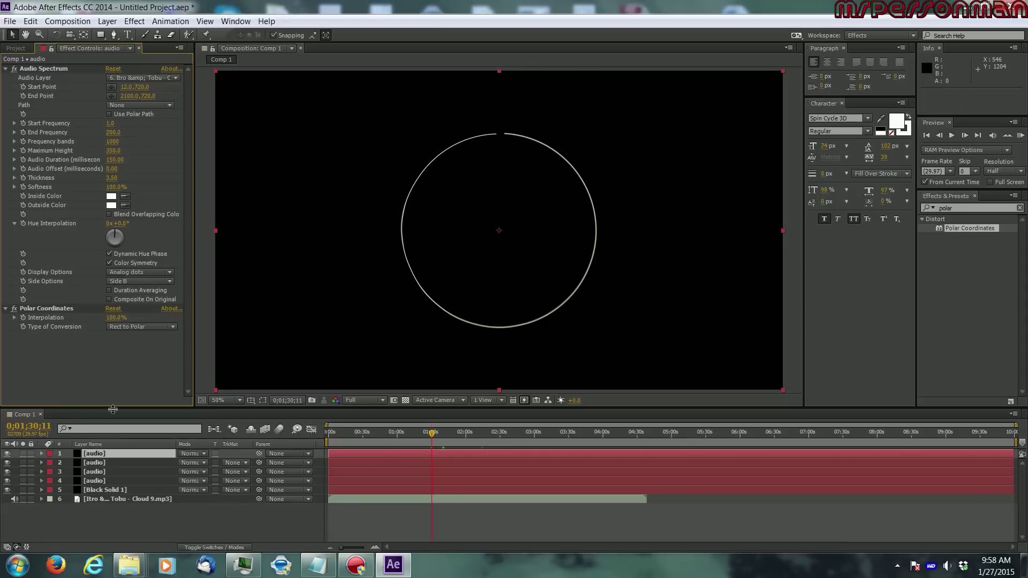
pyautogui.click(92, 463)
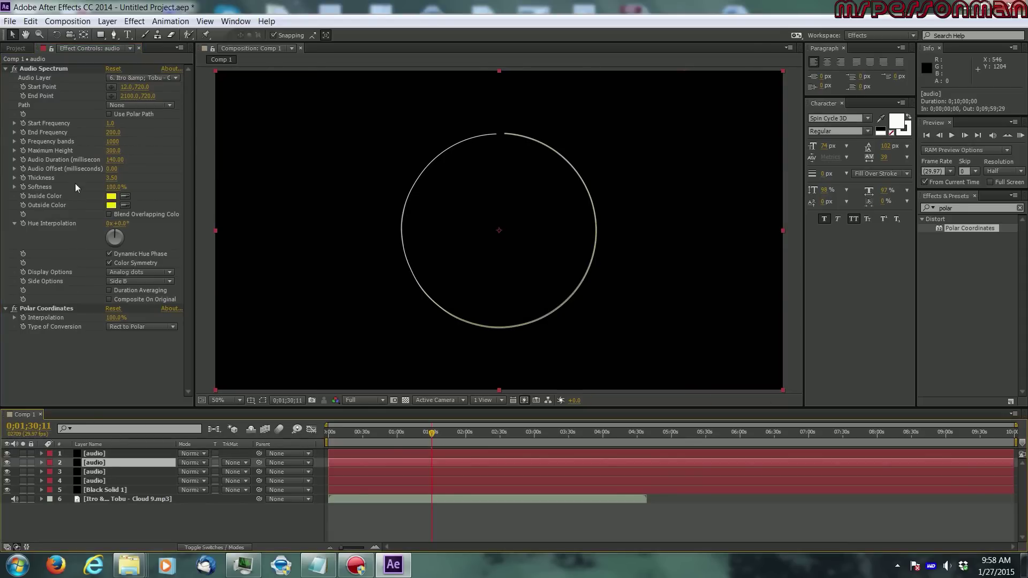
pyautogui.click(114, 151)
pyautogui.write('3')
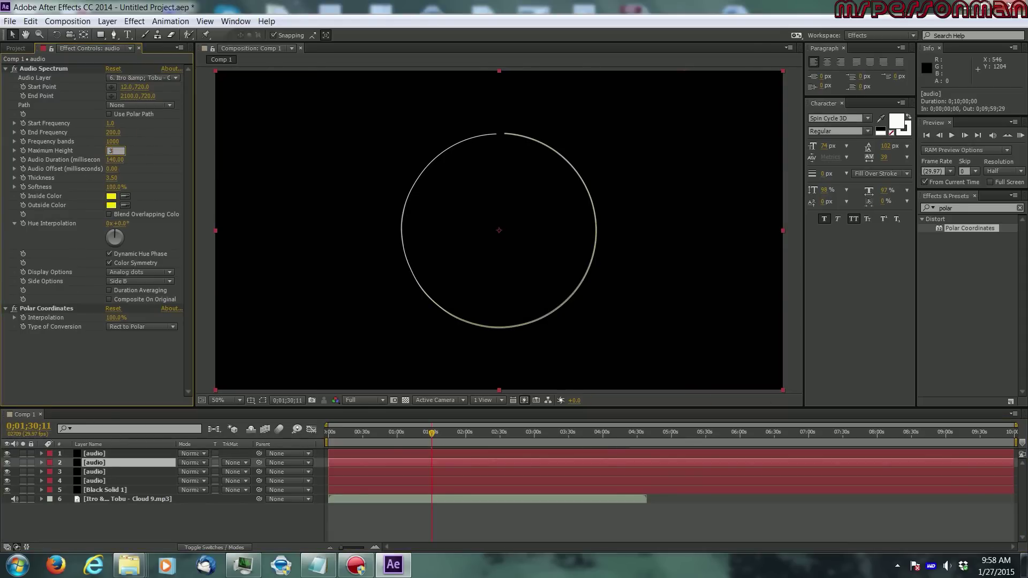
pyautogui.write('00')
pyautogui.press('Return')
# Edit the third ring's Maximum Height and set the fourth ring's Maximum Height to 350.
pyautogui.click(93, 472)
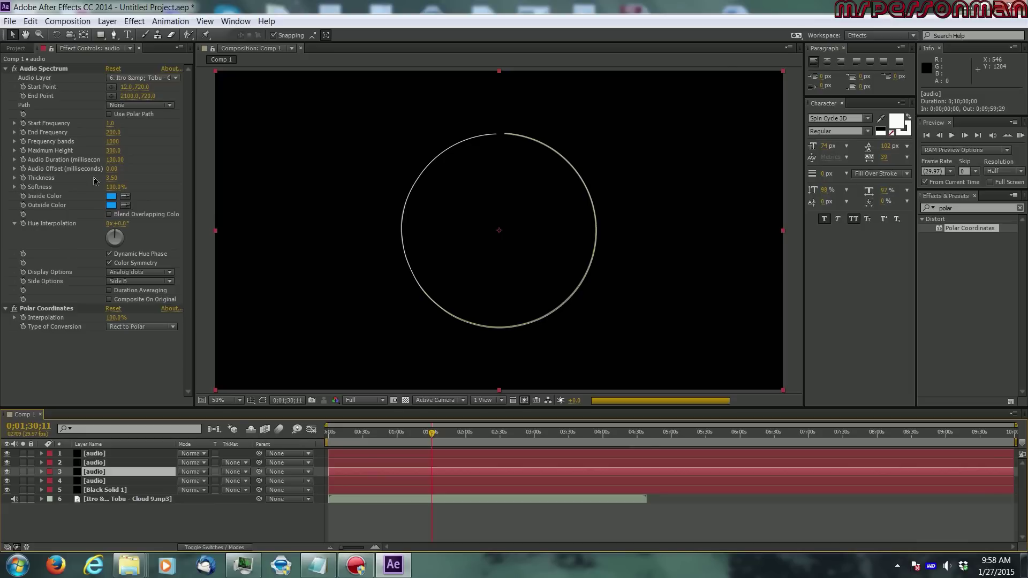
pyautogui.click(114, 151)
pyautogui.write('350')
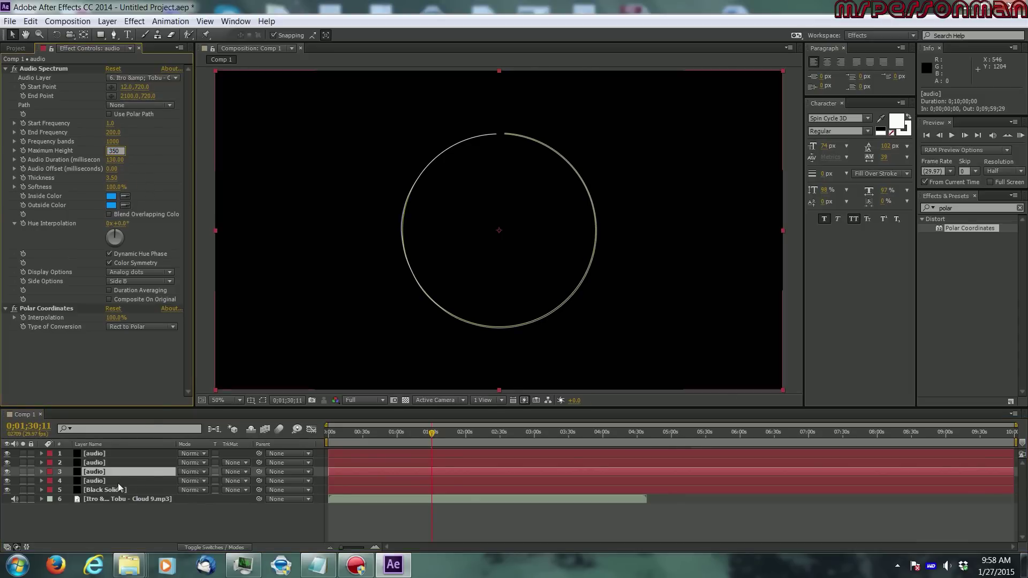
pyautogui.click(118, 481)
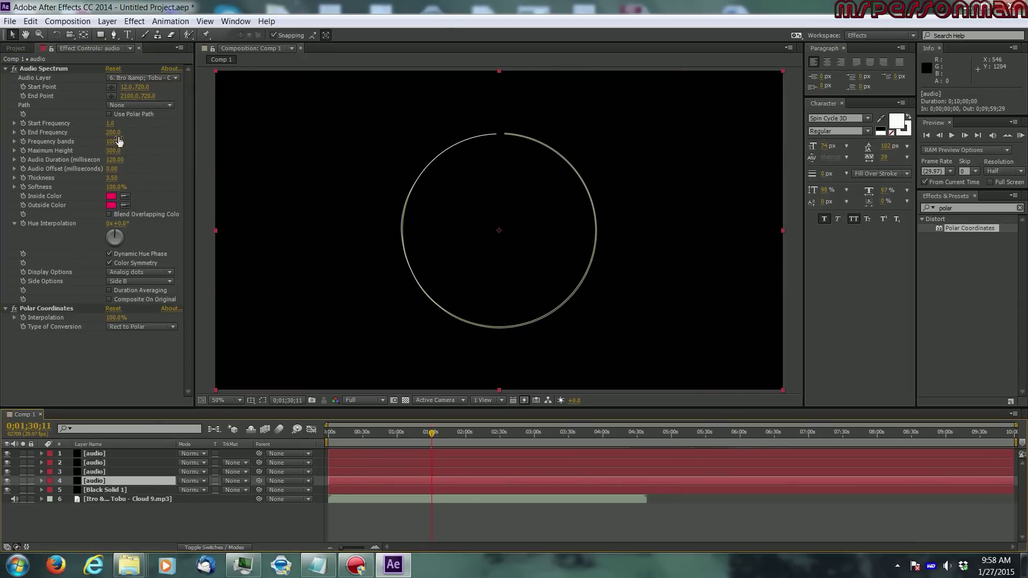
pyautogui.click(110, 151)
pyautogui.write('350')
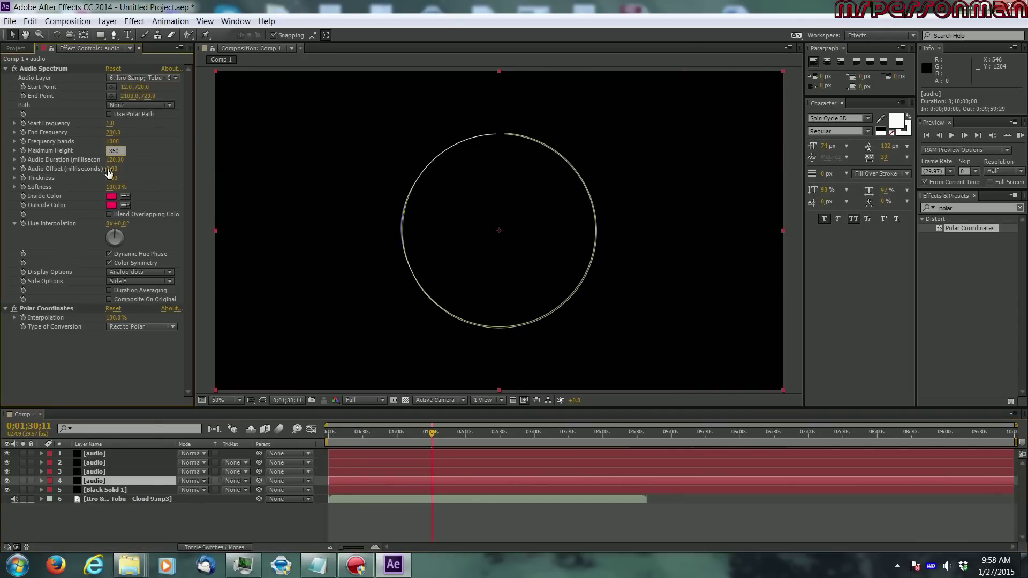
pyautogui.press('Return')
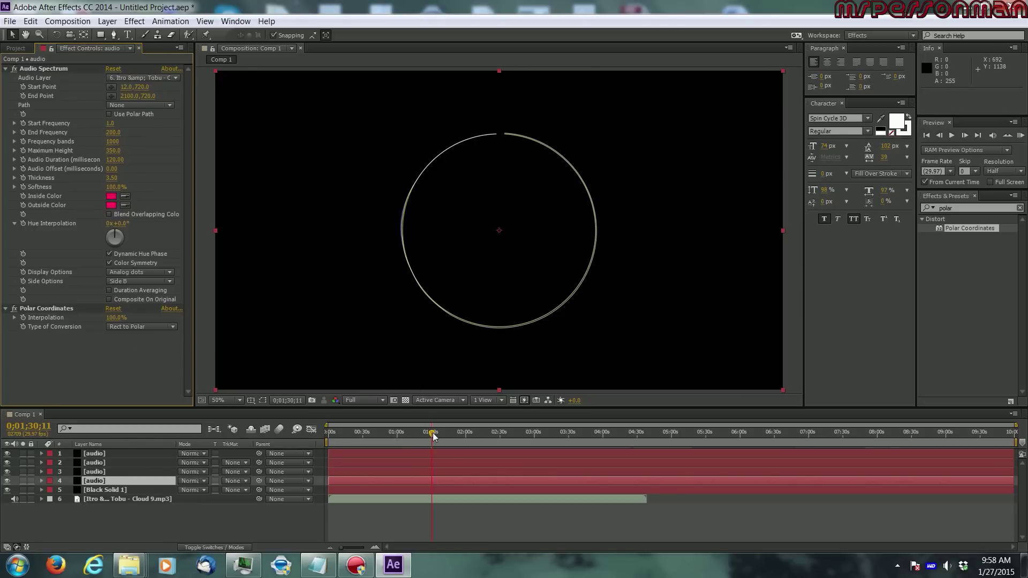
# Scrub later in the song and correct the second ring's Maximum Height to 350.
pyautogui.moveTo(433, 433); pyautogui.dragTo(445, 431)
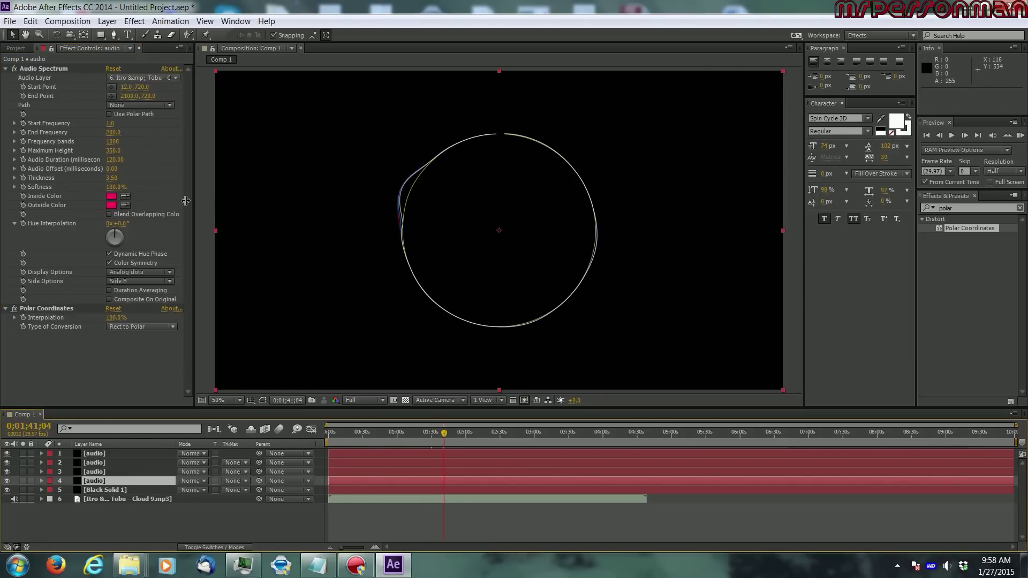
pyautogui.click(95, 463)
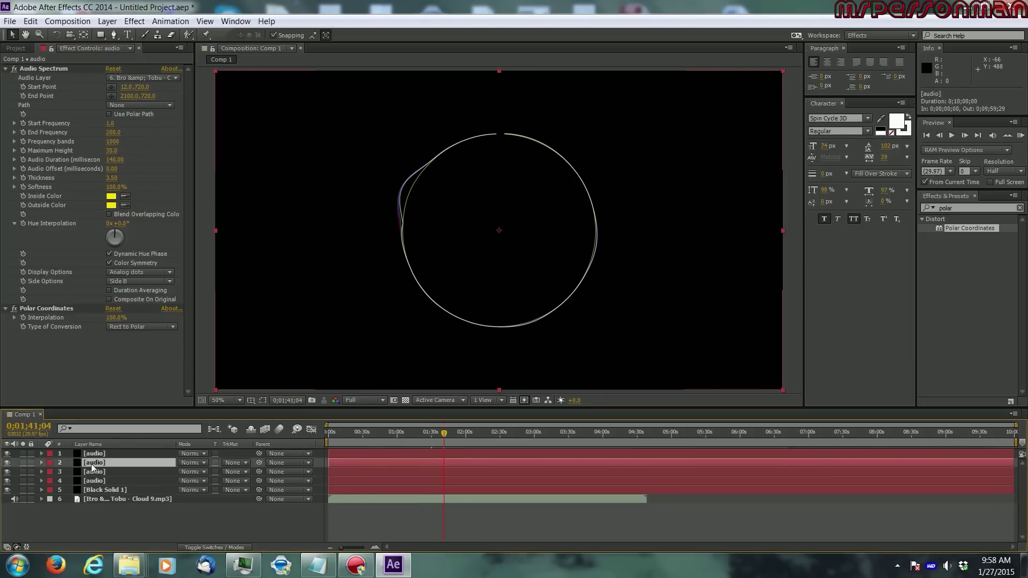
pyautogui.click(112, 150)
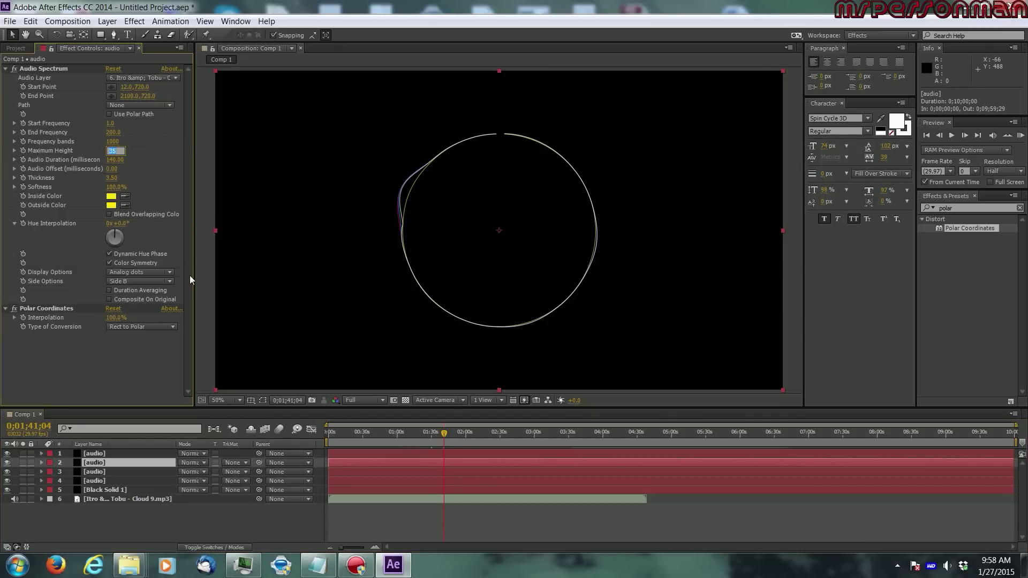
pyautogui.write('35')
pyautogui.press('Return')
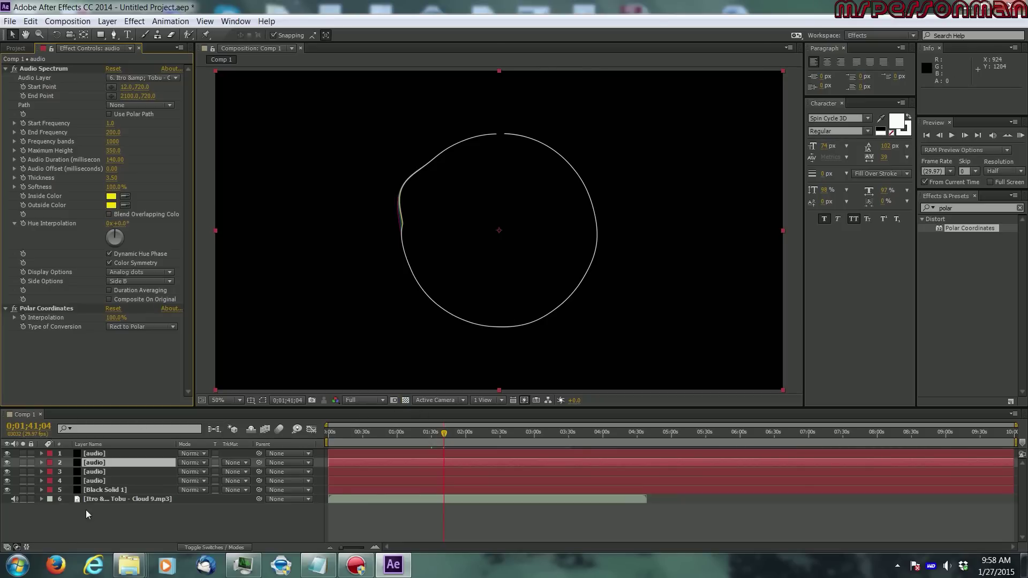
# Delete the Black Solid 1 layer, undo the accidental mp3 deletion, and toggle the transparency grid.
pyautogui.click(98, 491)
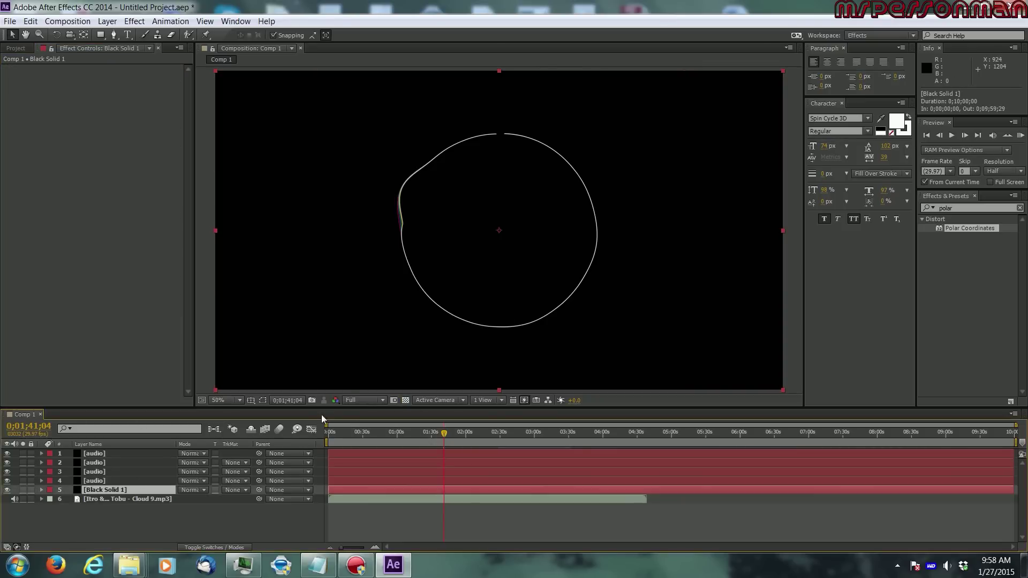
pyautogui.click(403, 400)
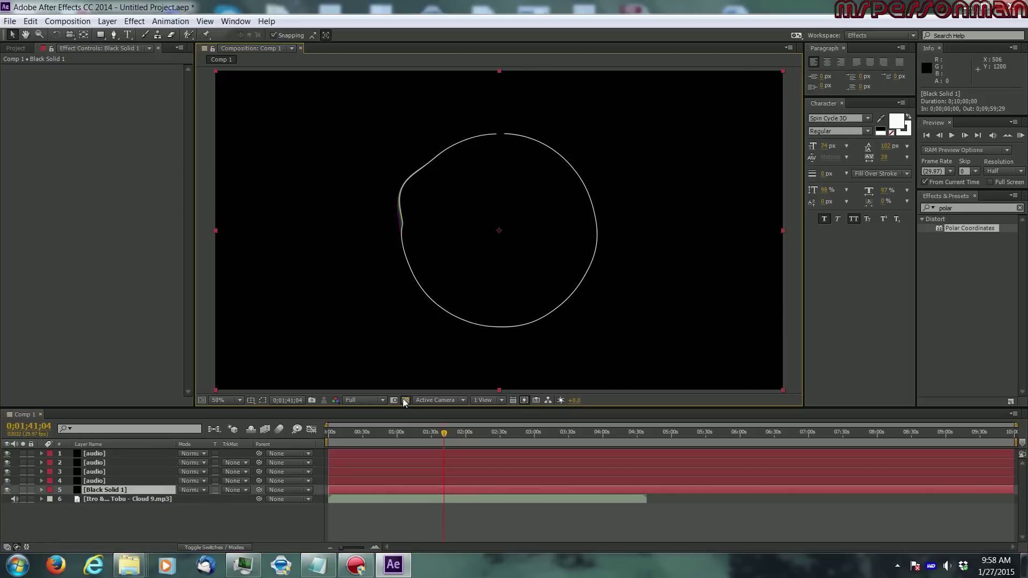
pyautogui.click(105, 490)
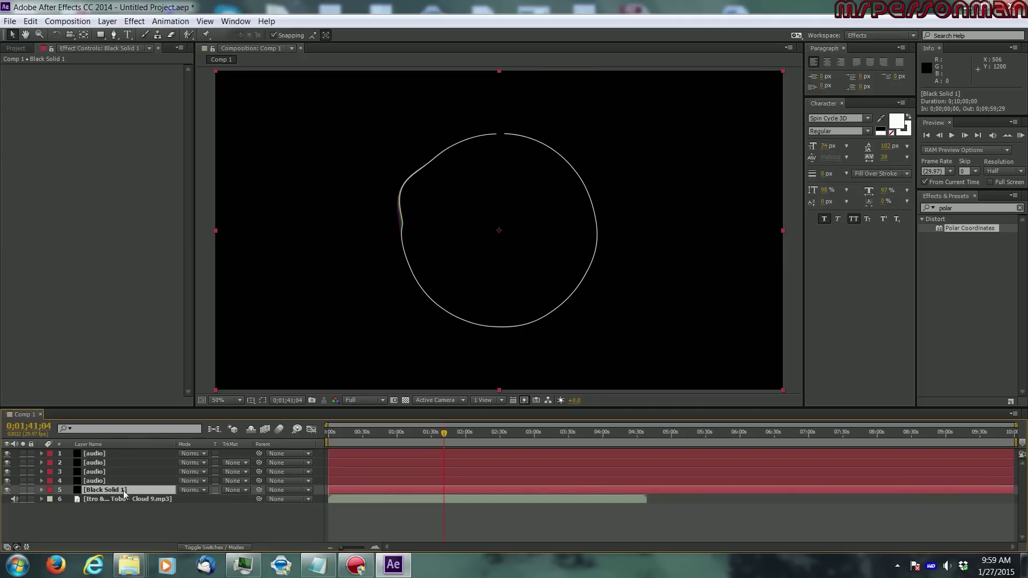
pyautogui.press('Delete')
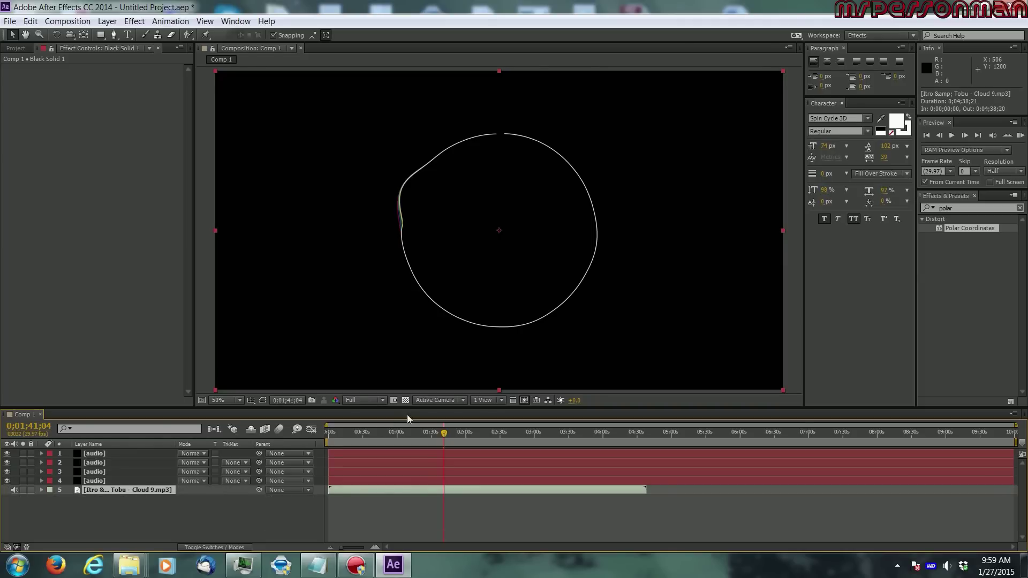
pyautogui.press('Delete')
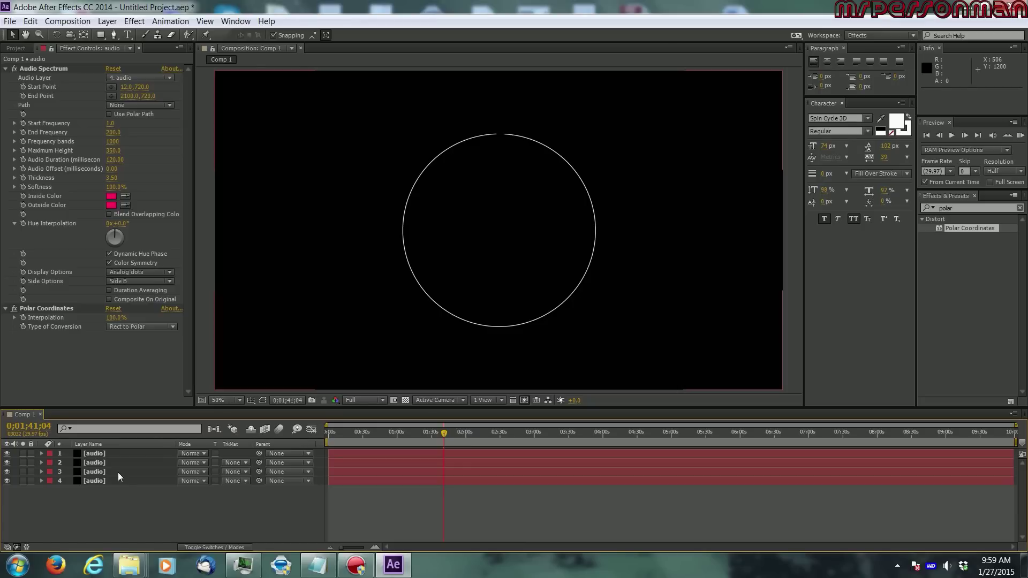
pyautogui.hotkey('ctrl', 'z')
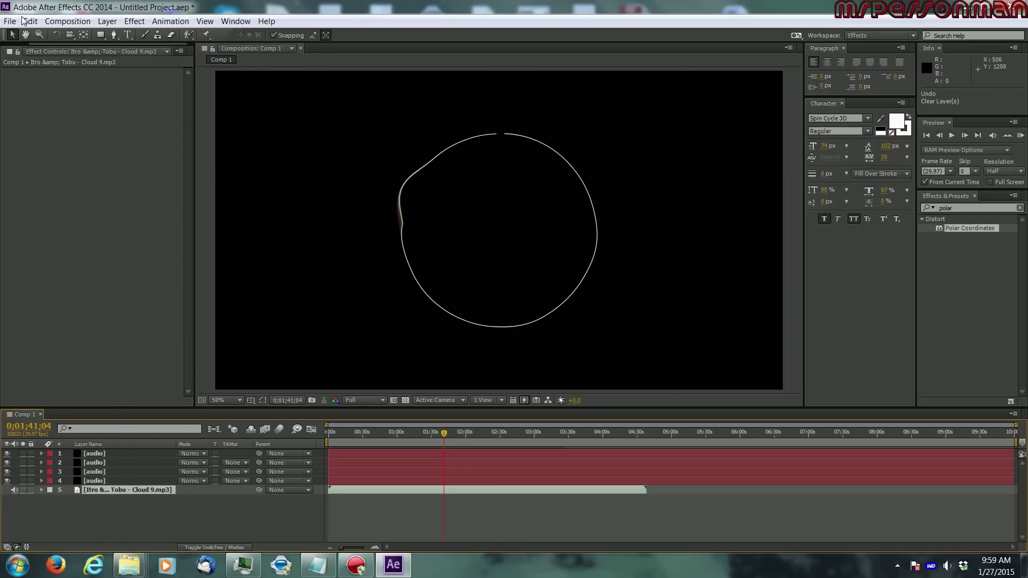
pyautogui.click(406, 401)
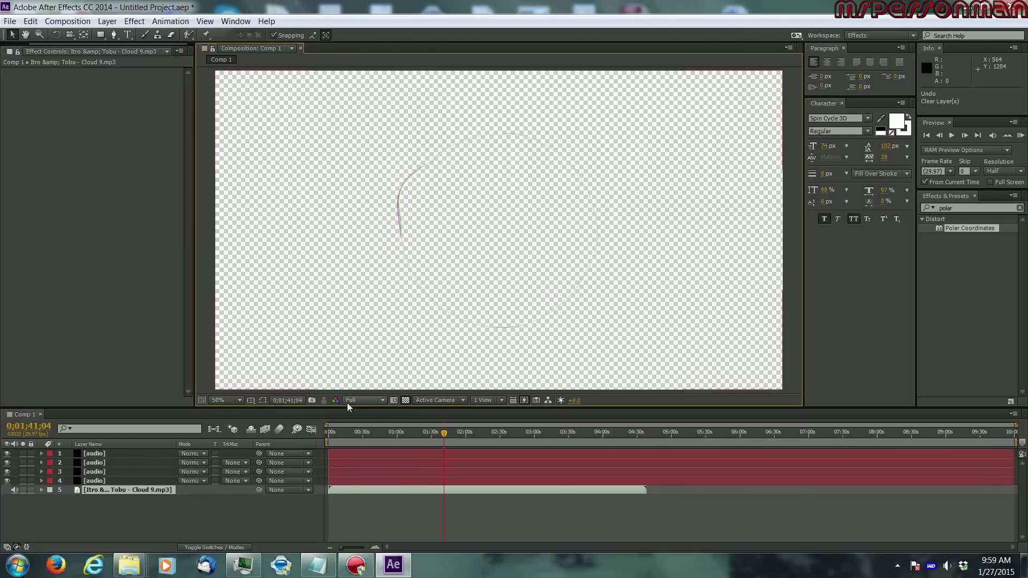
# Select the top audio layer and begin editing its Audio Spectrum Thickness.
pyautogui.click(112, 454)
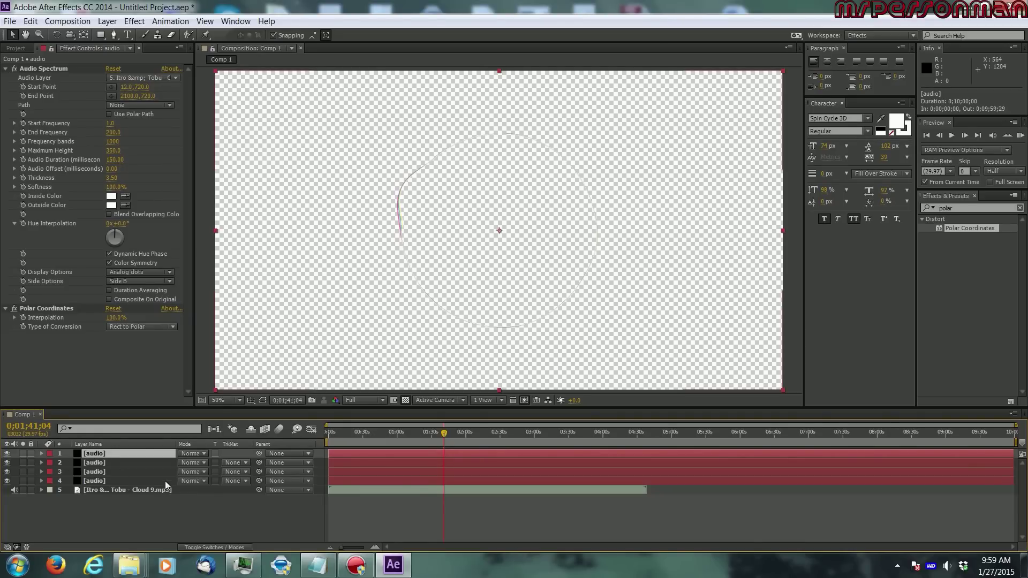
pyautogui.click(113, 178)
# Set Audio Spectrum Thickness to 4 on all four rings, then show the Project panel.
pyautogui.write('4')
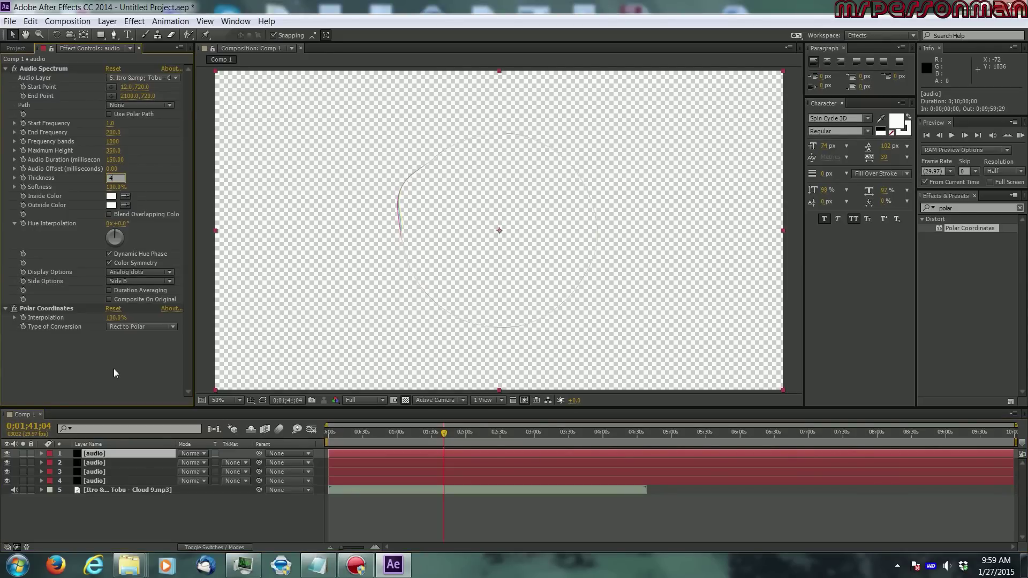
pyautogui.click(91, 463)
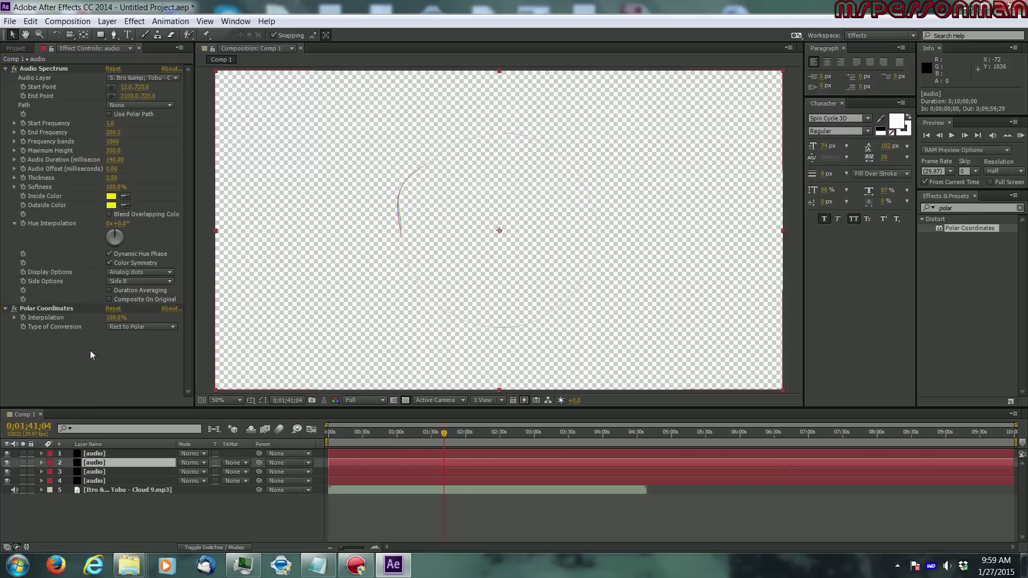
pyautogui.click(109, 178)
pyautogui.write('4')
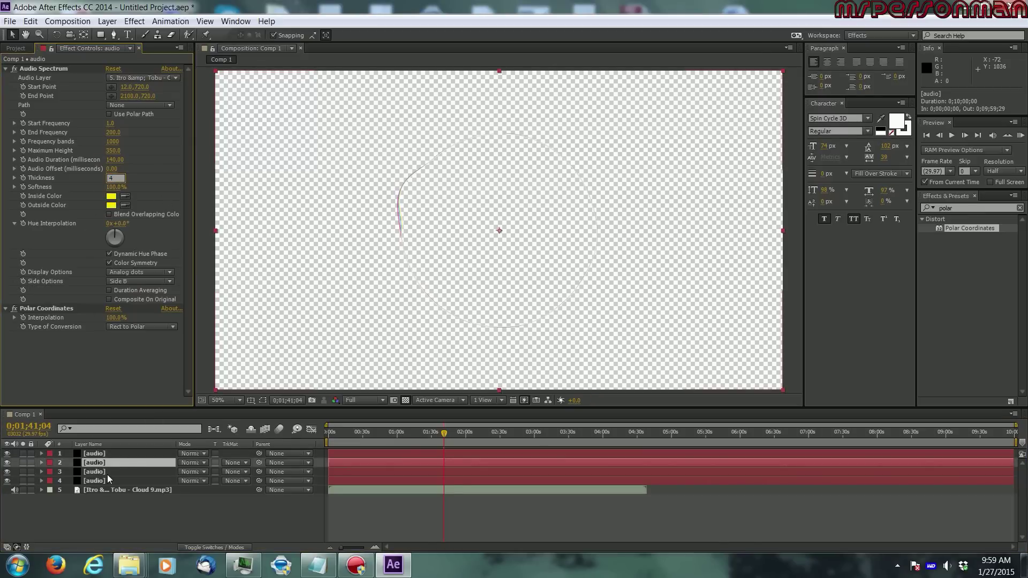
pyautogui.click(107, 472)
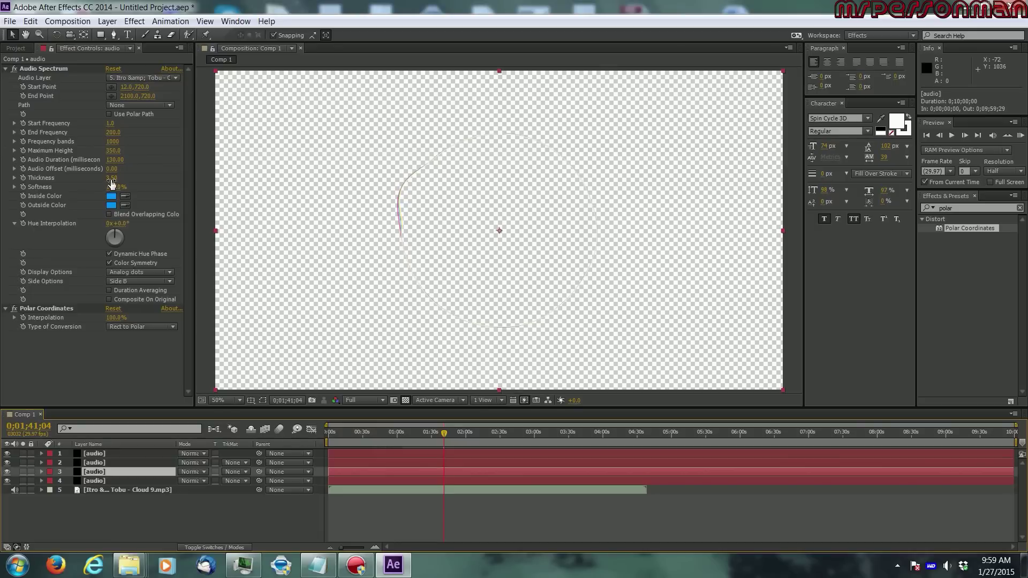
pyautogui.click(104, 481)
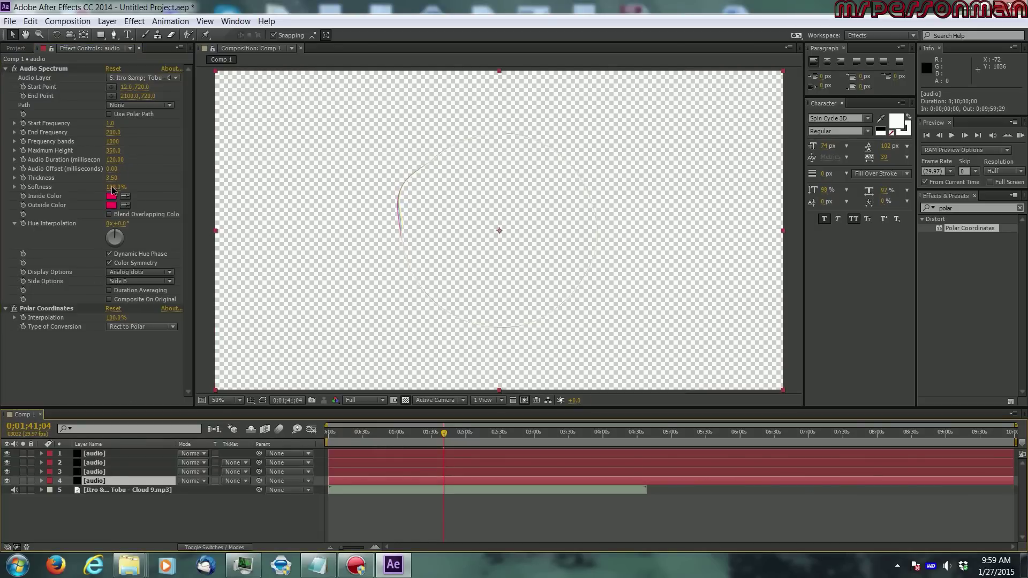
pyautogui.click(113, 178)
pyautogui.write('4')
pyautogui.click(128, 504)
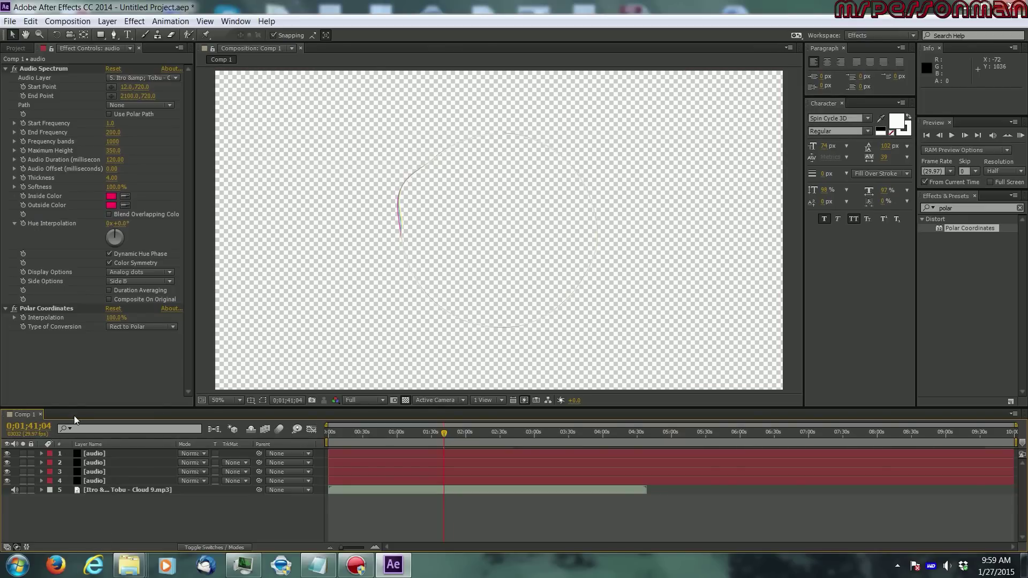
pyautogui.click(15, 49)
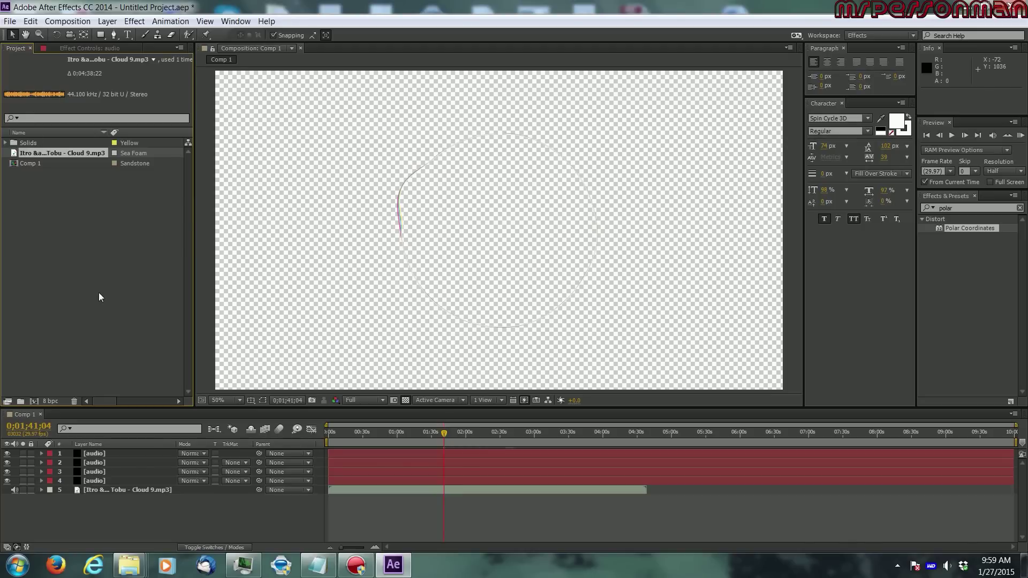
# Create a new 2120×1193, 29.97 fps composition named 'final' from the Project panel.
pyautogui.rightClick(99, 290)
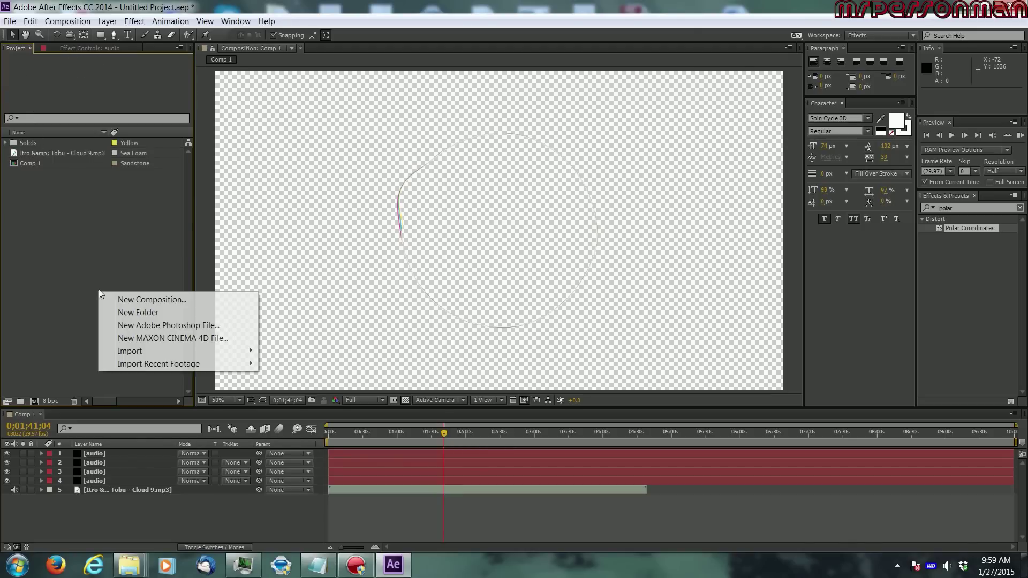
pyautogui.click(128, 297)
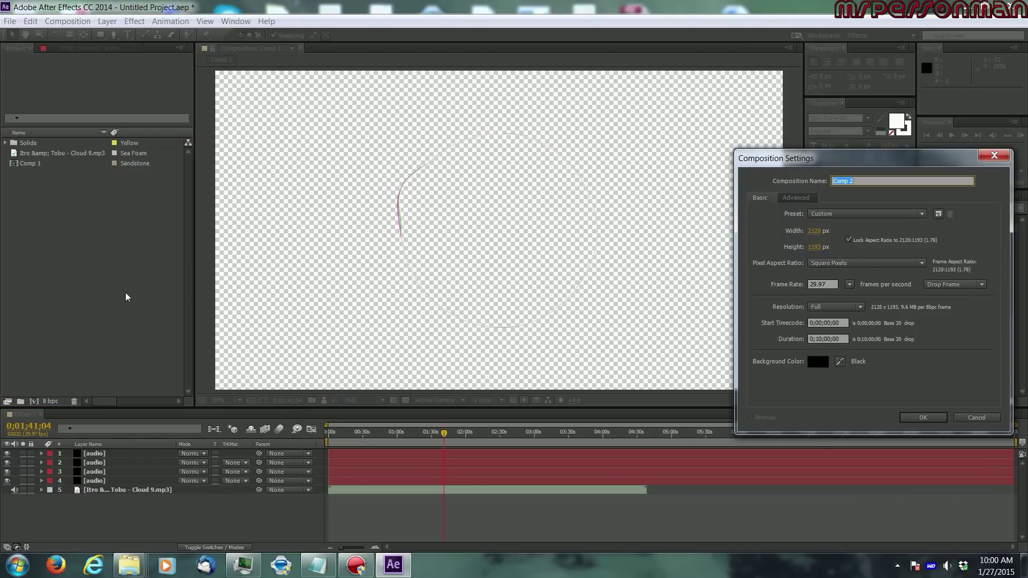
pyautogui.press('BackSpace')
pyautogui.write('final')
pyautogui.click(911, 418)
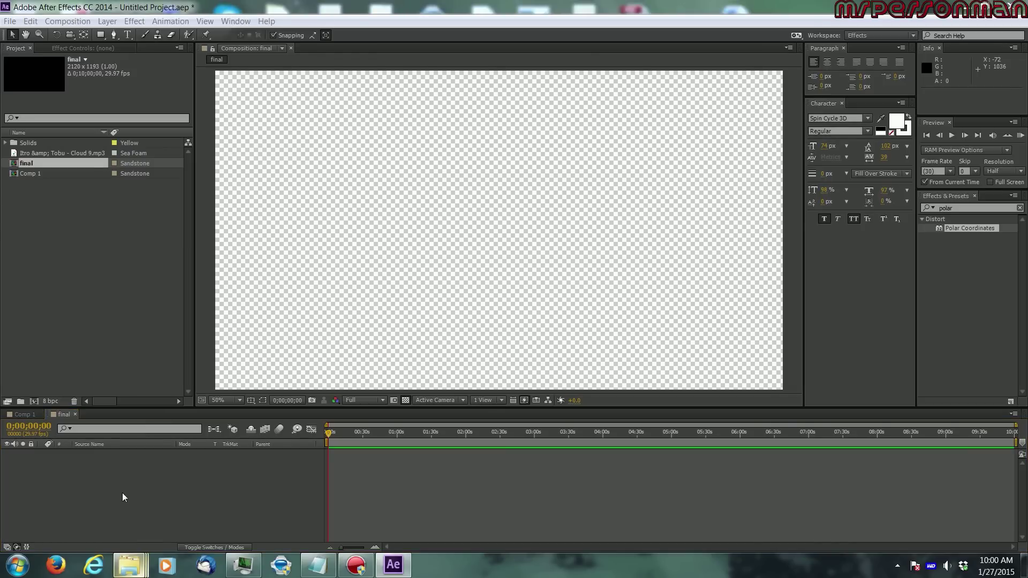
# Add the Proximity background PNG to the final composition's timeline.
pyautogui.press('super+3')
pyautogui.press('Escape')
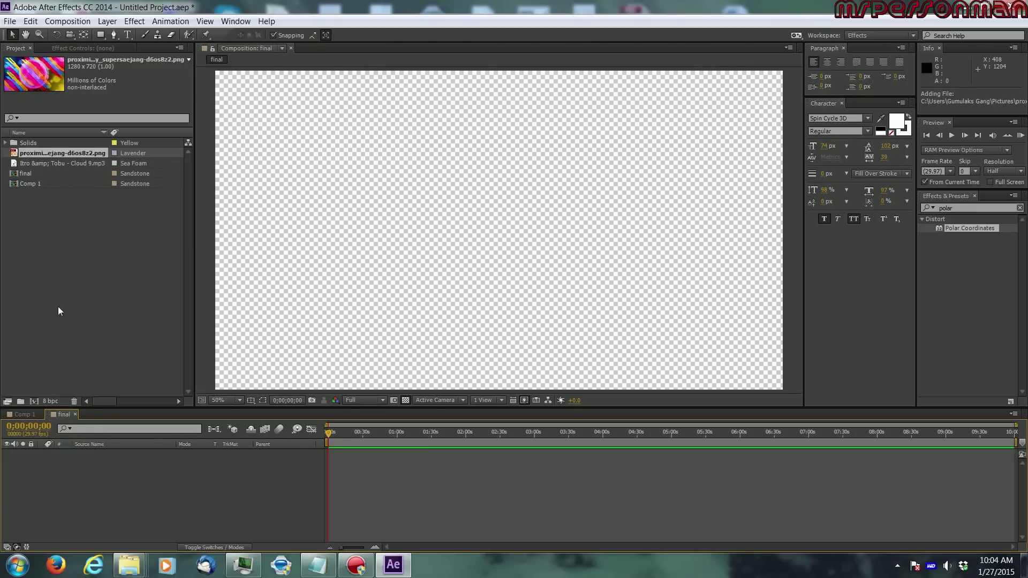
pyautogui.moveTo(58, 307); pyautogui.dragTo(116, 490)
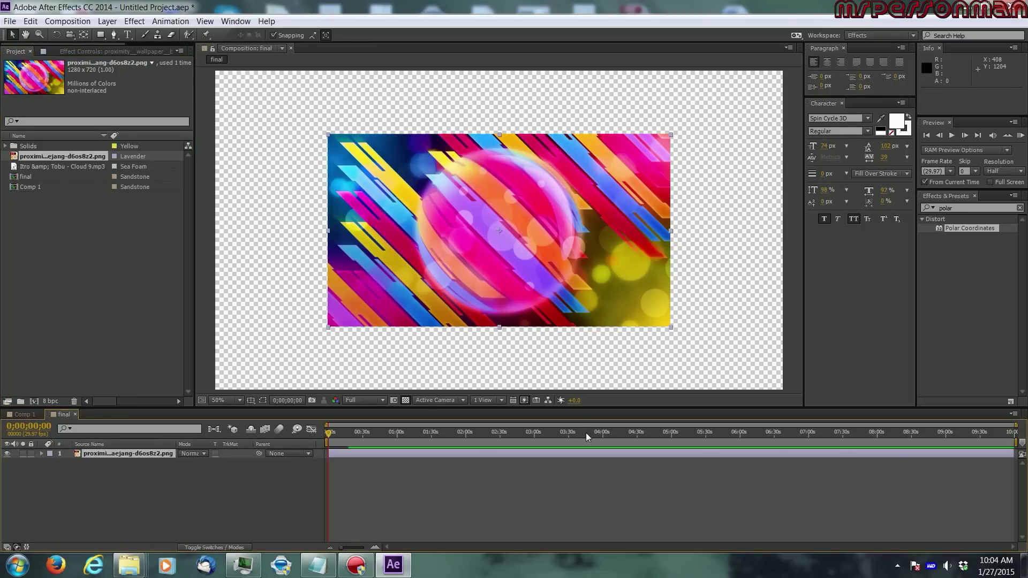
# Scale the background image up to fill the frame and nest Comp 1 into final.
pyautogui.click(671, 329)
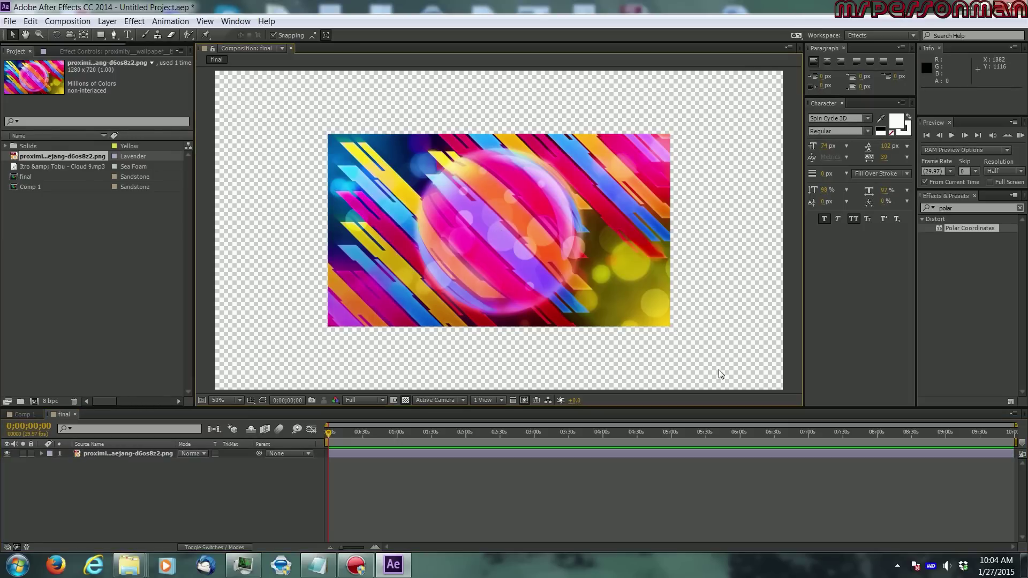
pyautogui.click(646, 306)
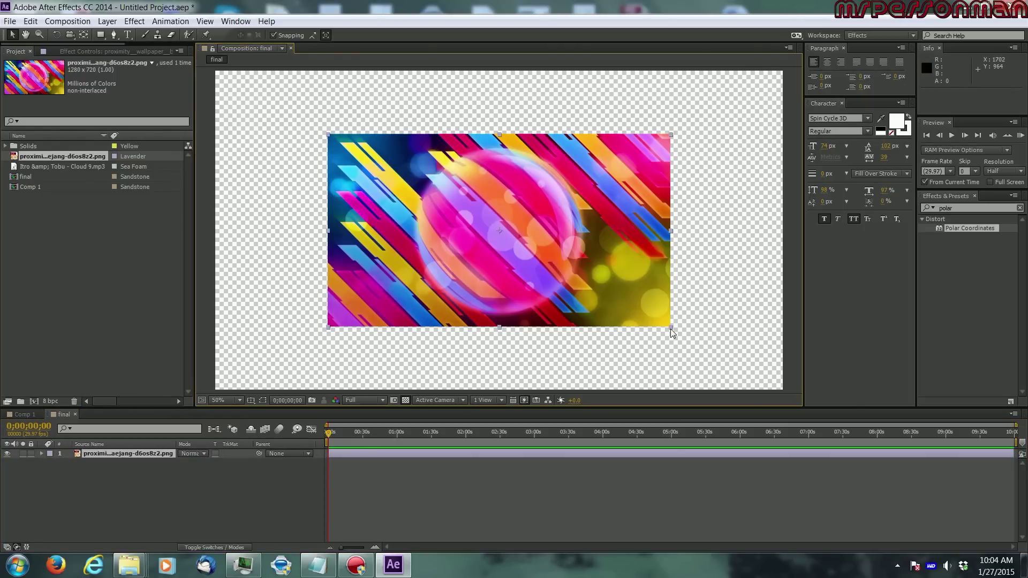
pyautogui.click(670, 329)
pyautogui.click(632, 291)
pyautogui.moveTo(671, 328); pyautogui.dragTo(791, 390)
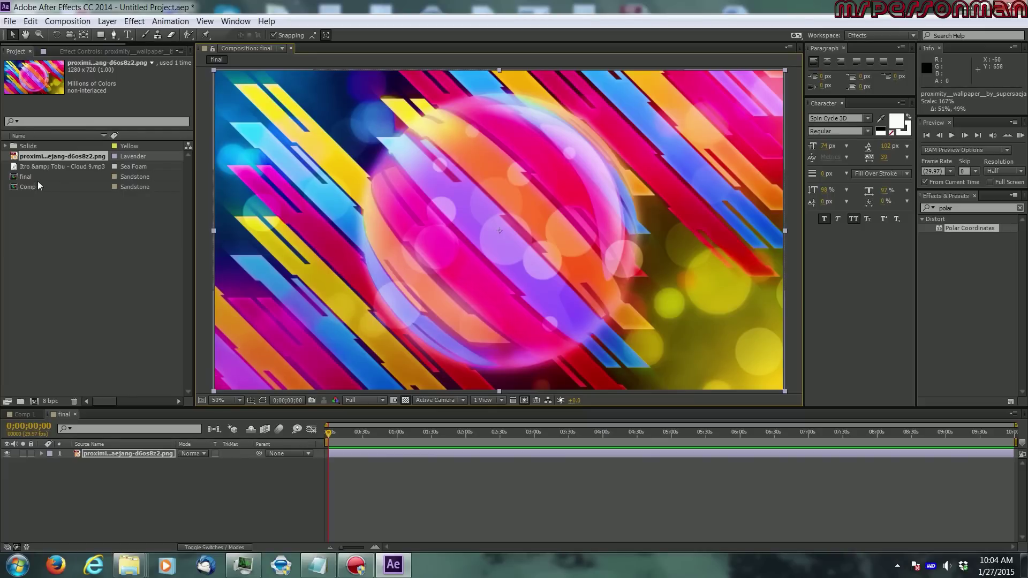
pyautogui.moveTo(34, 187); pyautogui.dragTo(111, 472)
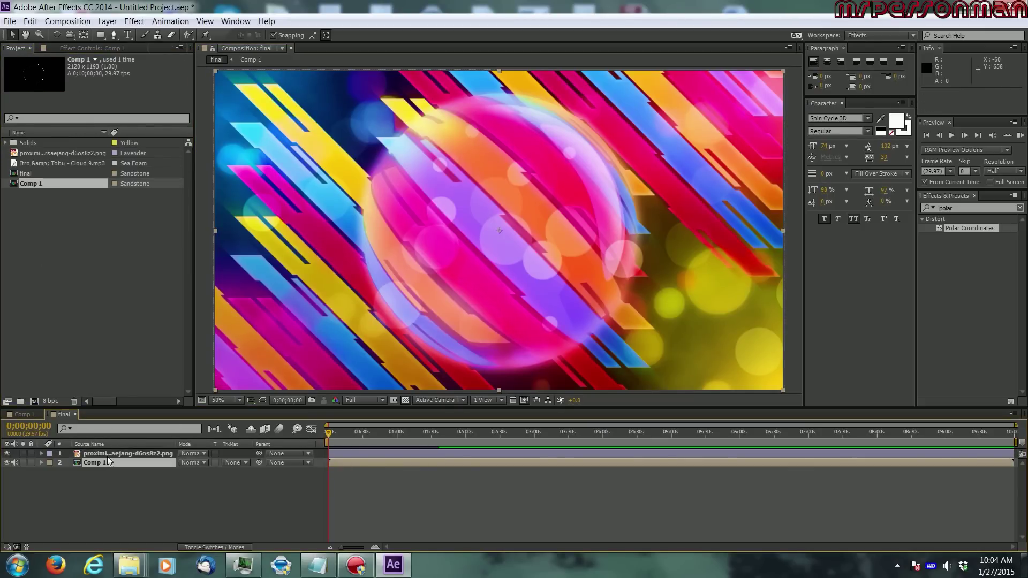
# Move Comp 1 above the PNG background layer and scale it to about 139% around the sphere.
pyautogui.click(107, 453)
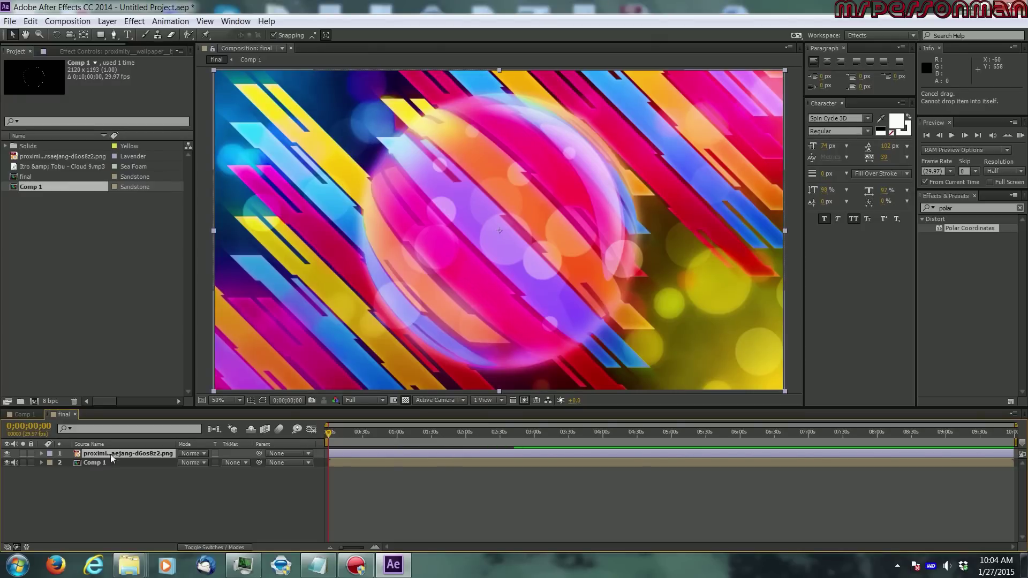
pyautogui.moveTo(115, 461); pyautogui.dragTo(116, 450)
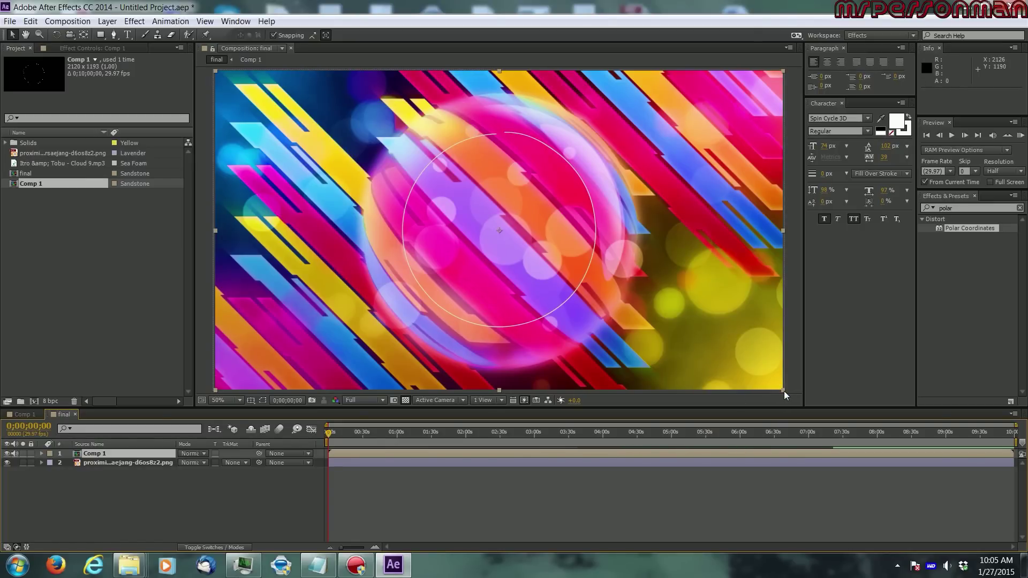
pyautogui.moveTo(783, 390); pyautogui.dragTo(894, 455)
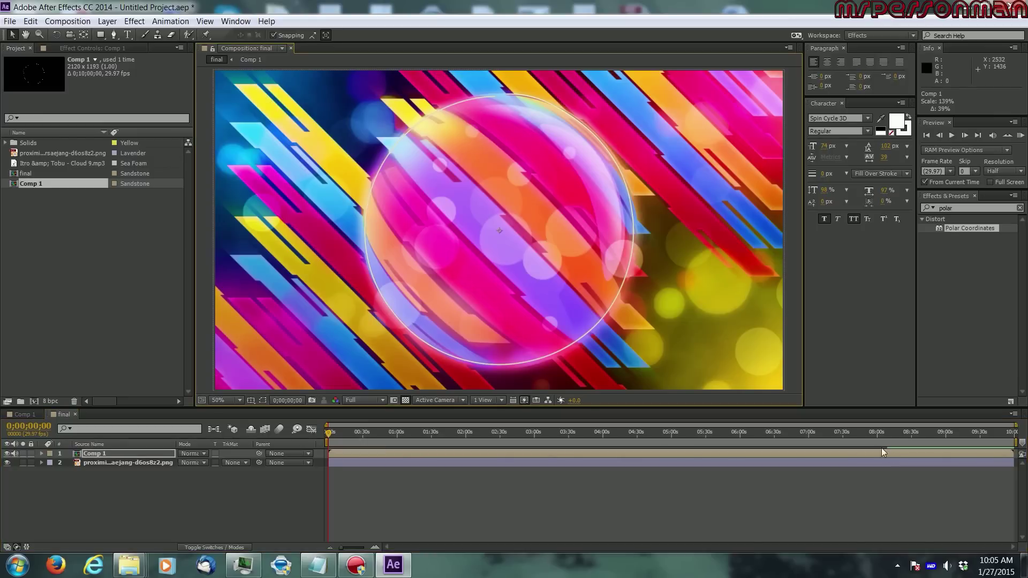
pyautogui.click(623, 332)
# Keyframe Comp 1's Rotation from the start to 7 full turns at the last frame.
pyautogui.click(42, 453)
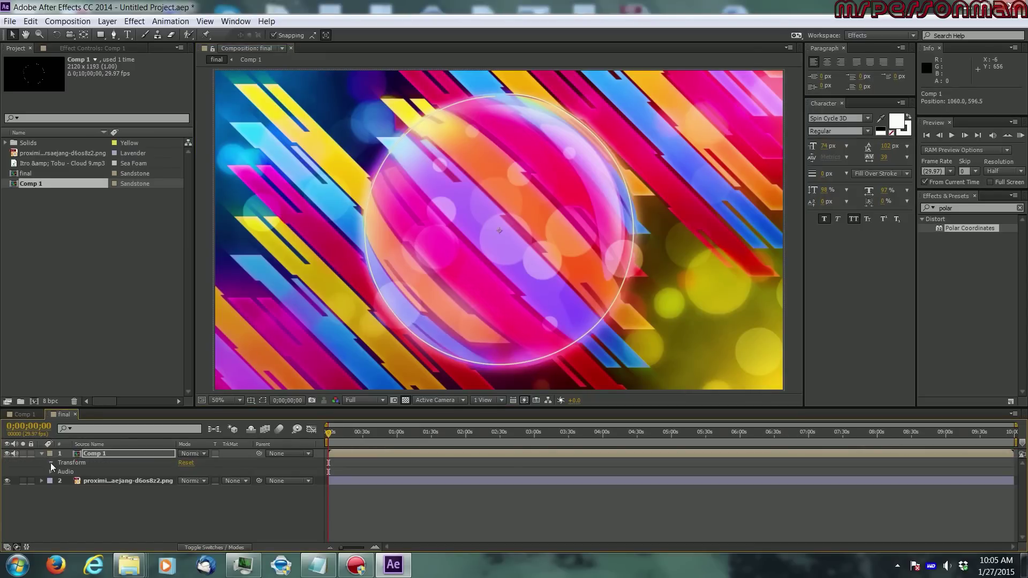
pyautogui.click(50, 463)
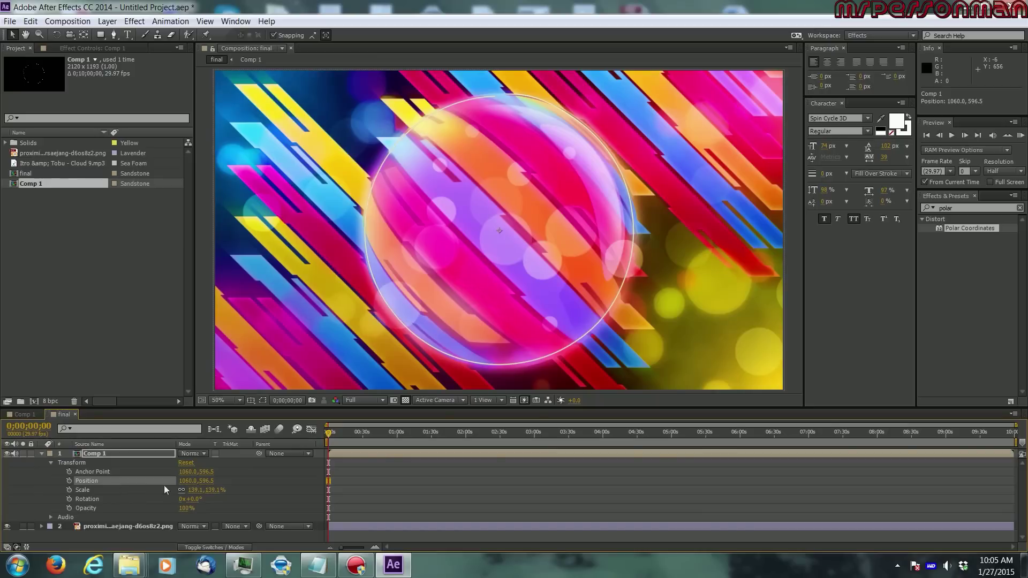
pyautogui.click(68, 499)
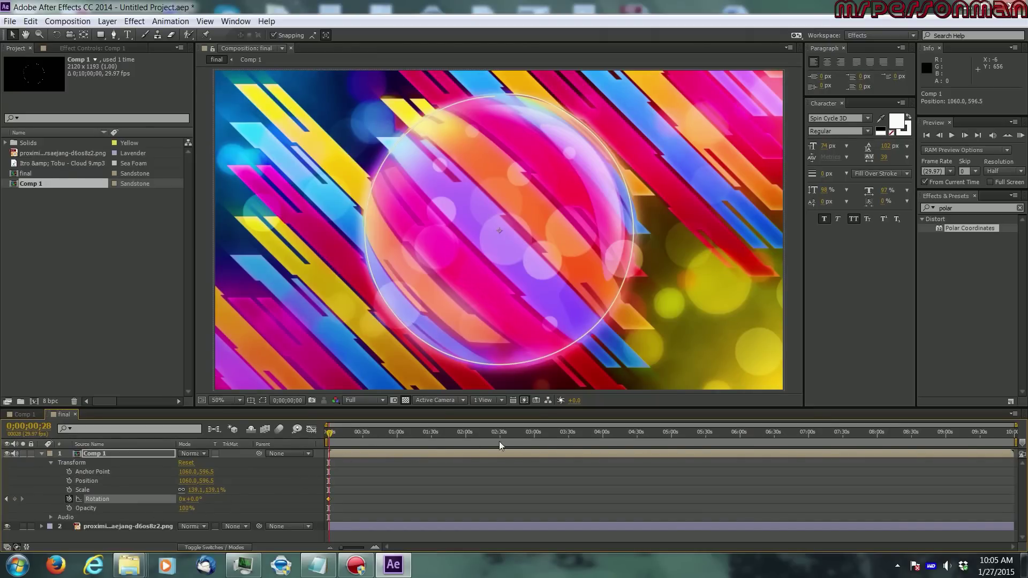
pyautogui.moveTo(767, 450); pyautogui.dragTo(1017, 449)
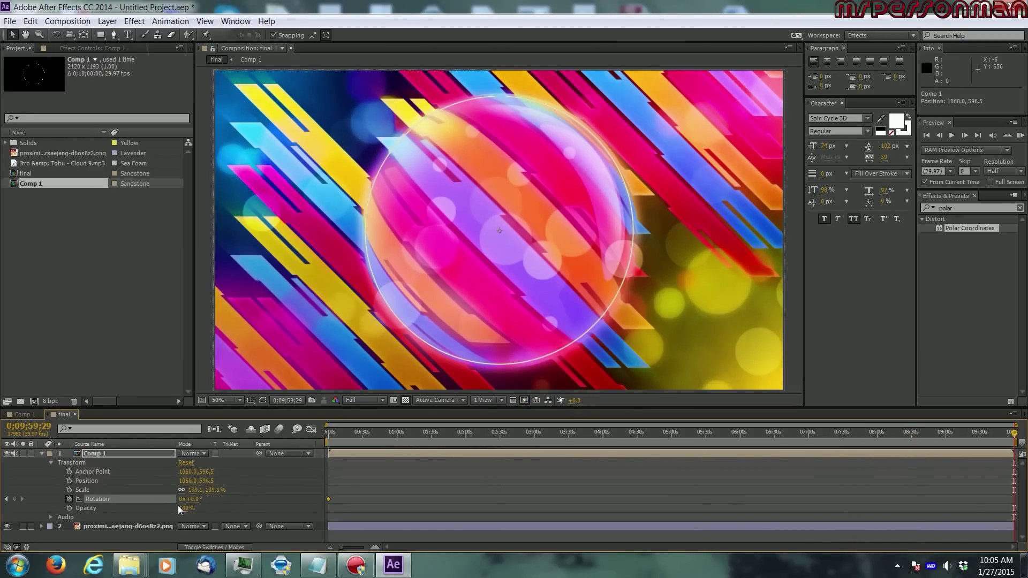
pyautogui.click(181, 499)
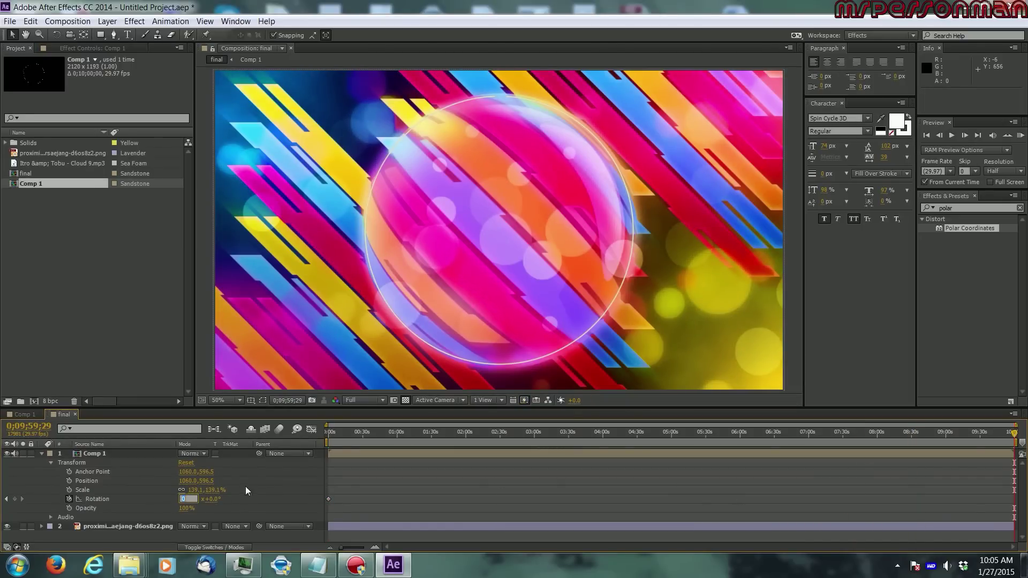
pyautogui.write('78')
pyautogui.press('Return')
# Scrub the timeline to check the spin, then switch to the Comp 1 composition.
pyautogui.moveTo(378, 434); pyautogui.dragTo(408, 438)
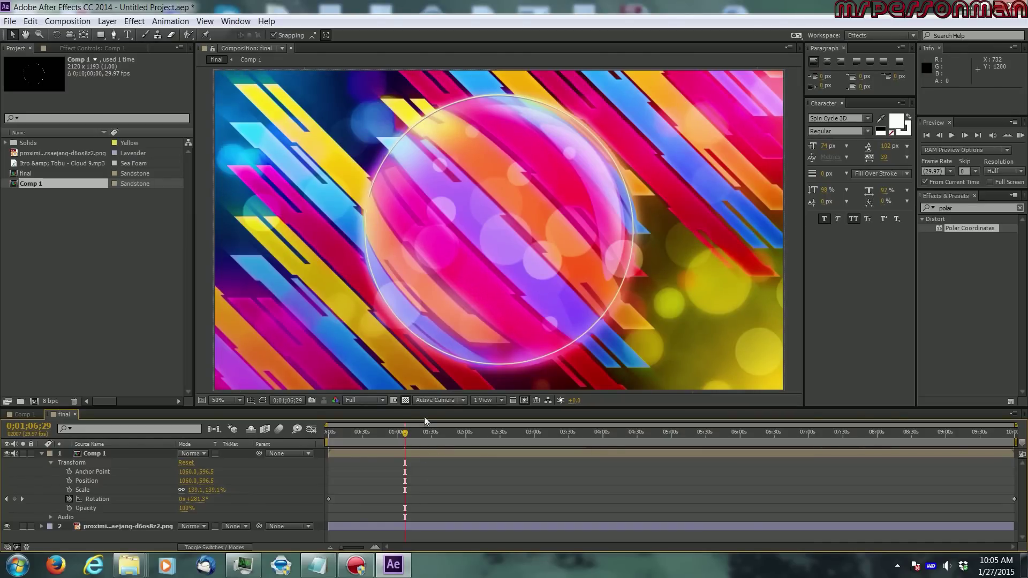
pyautogui.moveTo(408, 435); pyautogui.dragTo(423, 437)
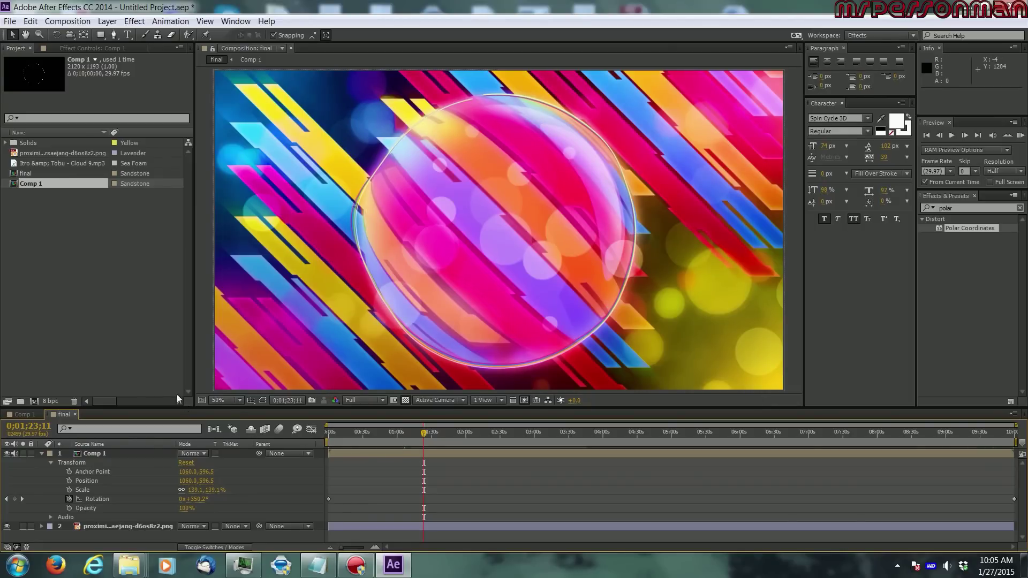
pyautogui.click(8, 415)
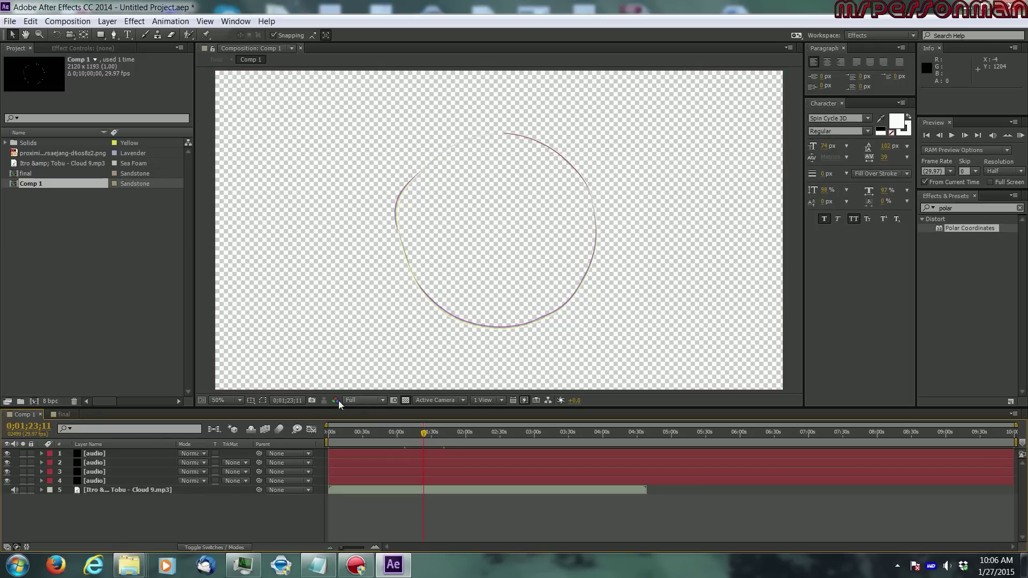
# Show Comp 1 on black, inspect the top audio layer's Audio Spectrum and Polar Coordinates effects, then return to final.
pyautogui.click(406, 400)
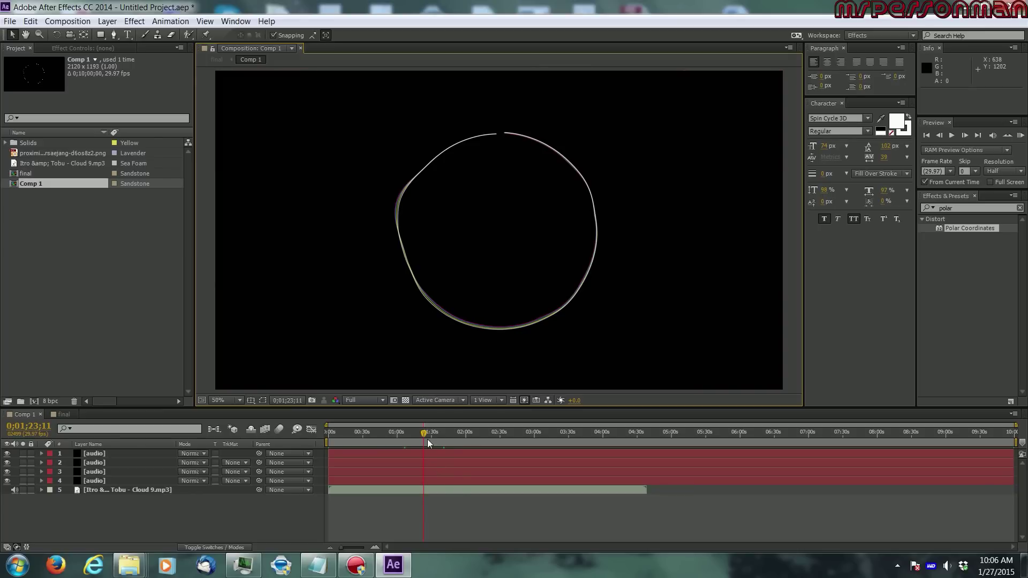
pyautogui.moveTo(424, 431); pyautogui.dragTo(438, 431)
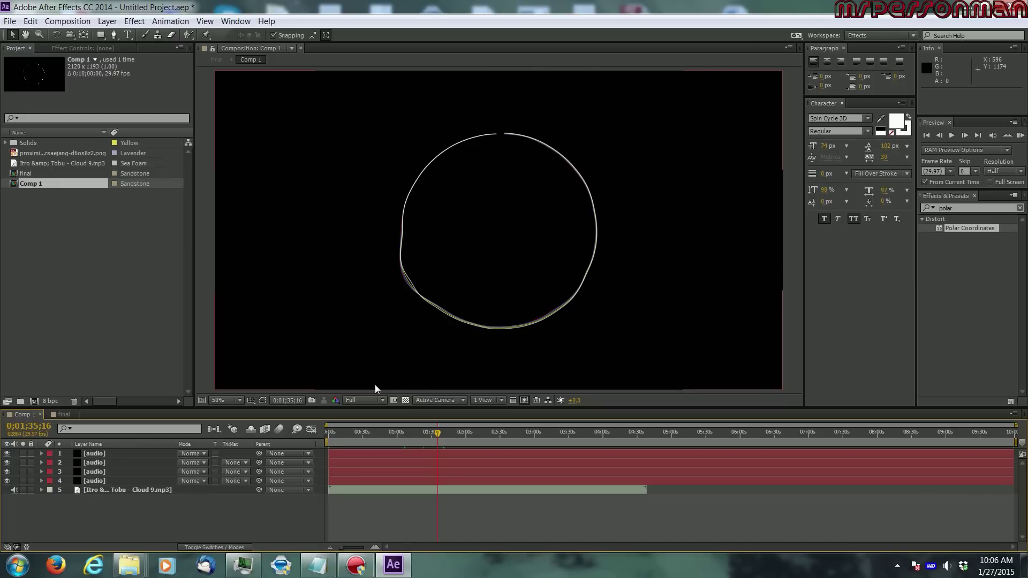
pyautogui.click(109, 454)
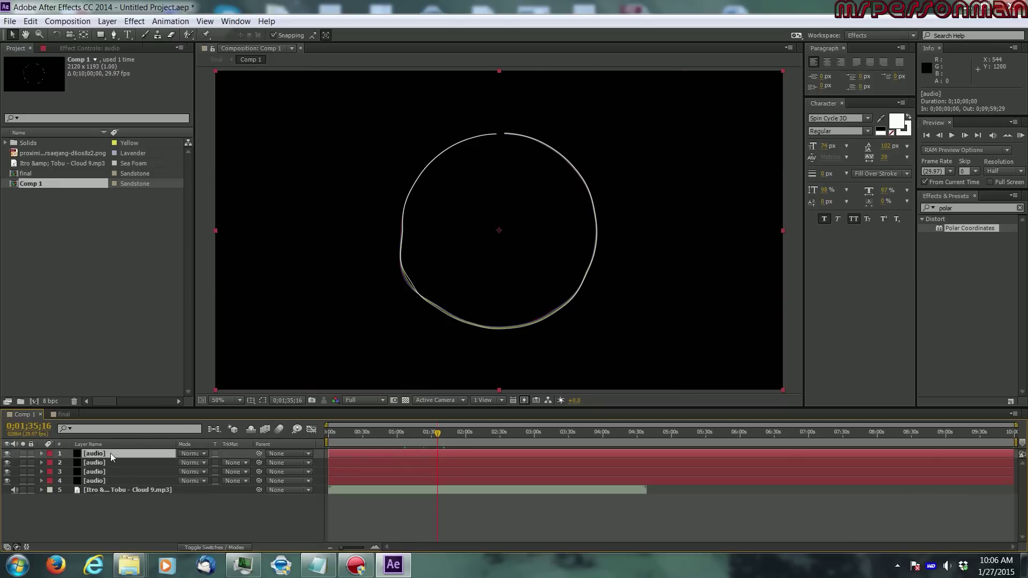
pyautogui.click(90, 48)
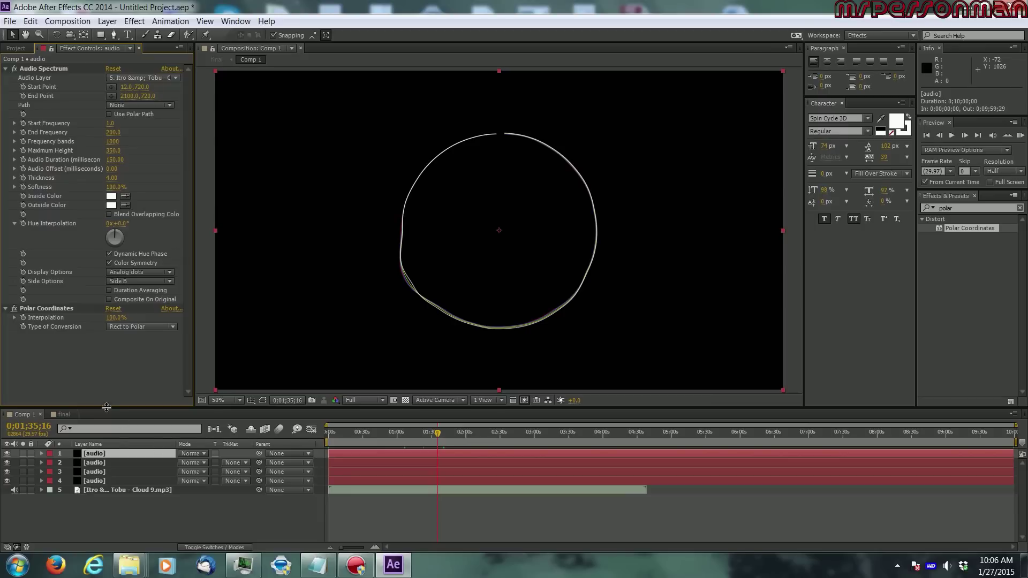
pyautogui.click(60, 412)
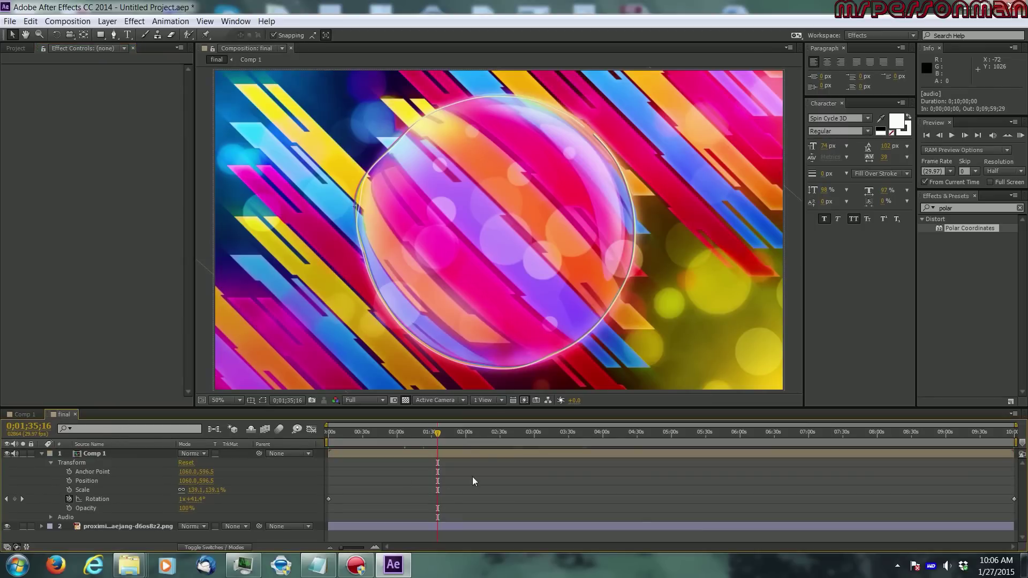
pyautogui.press('KP_0')
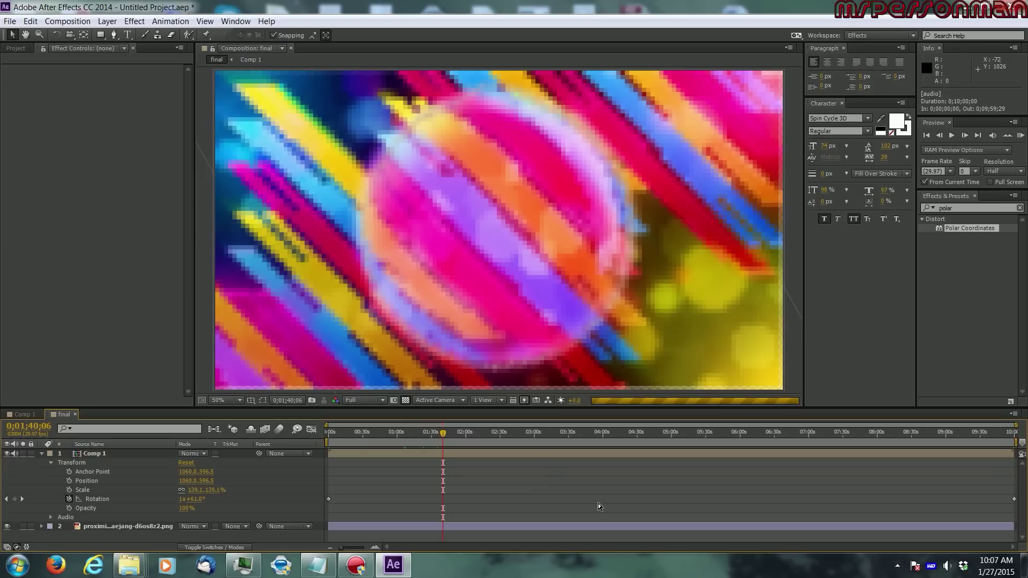
pyautogui.click(598, 508)
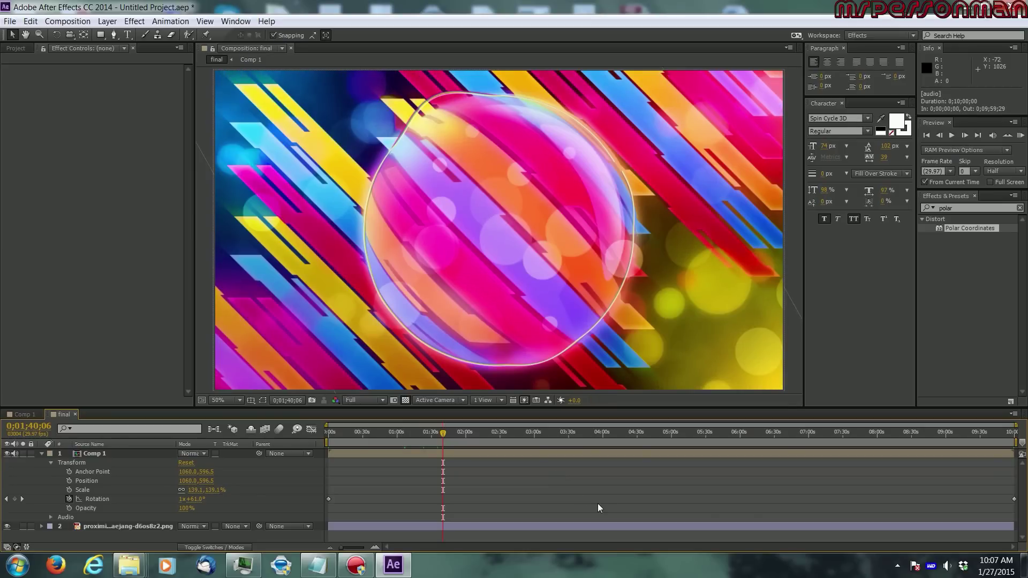